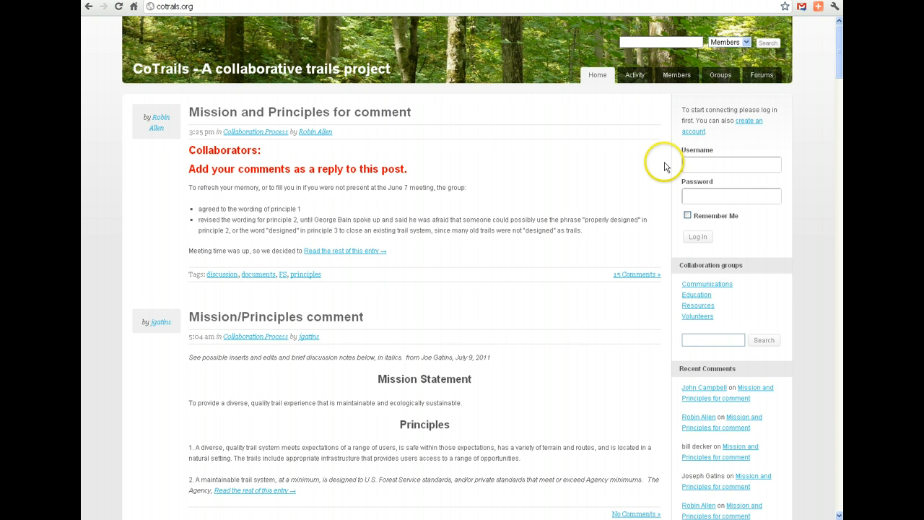
Log in to the site with the account username and the saved password.
click(698, 164)
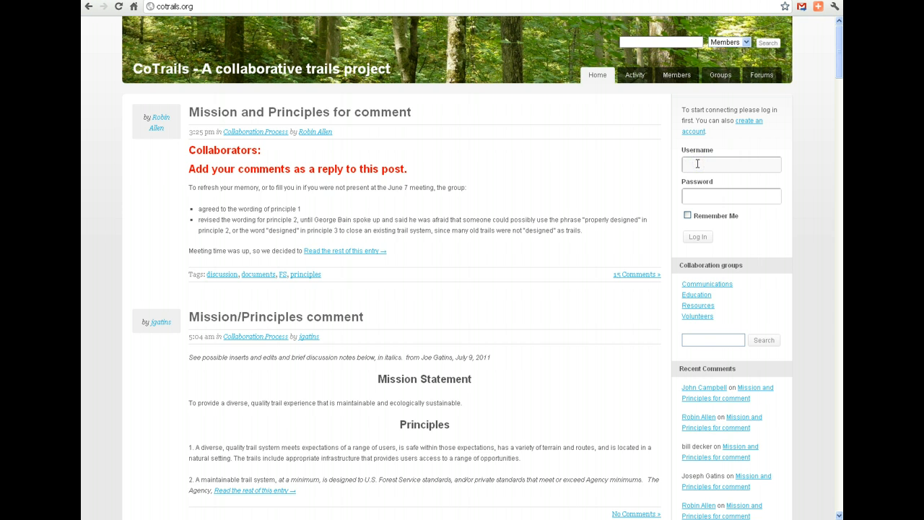
text(moretrails)
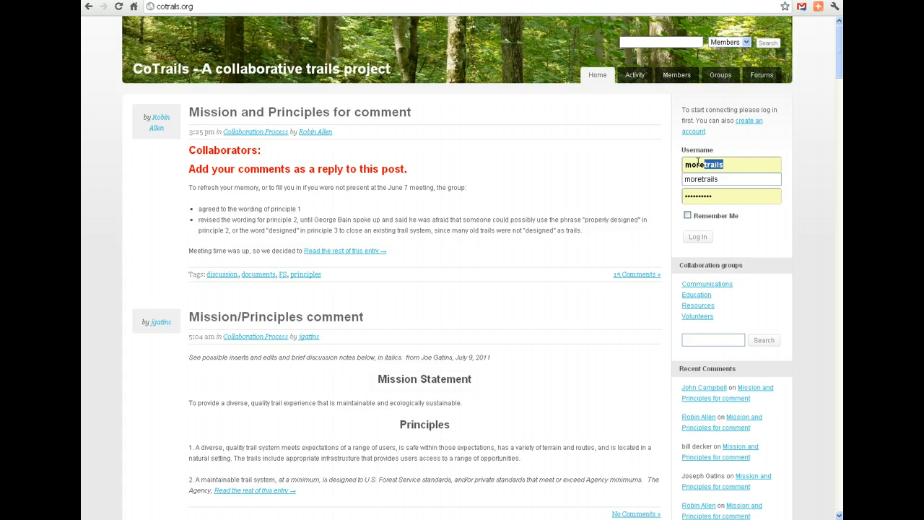
click(699, 237)
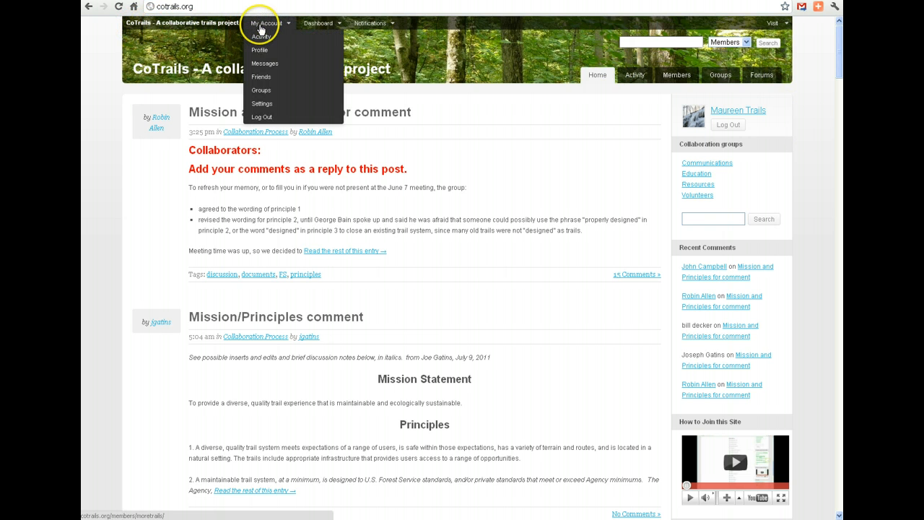
Start a new post on the CoTrails site.
mouse_move(316, 29)
mouse_move(369, 28)
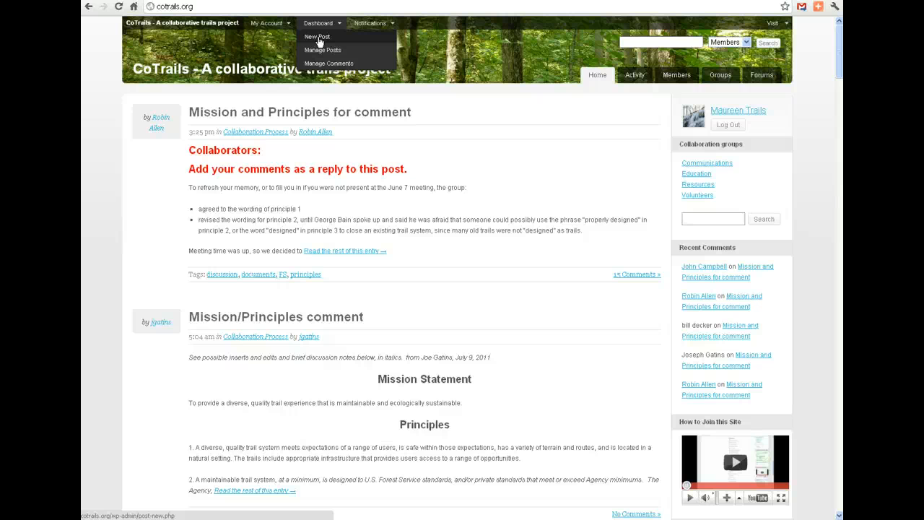
click(320, 39)
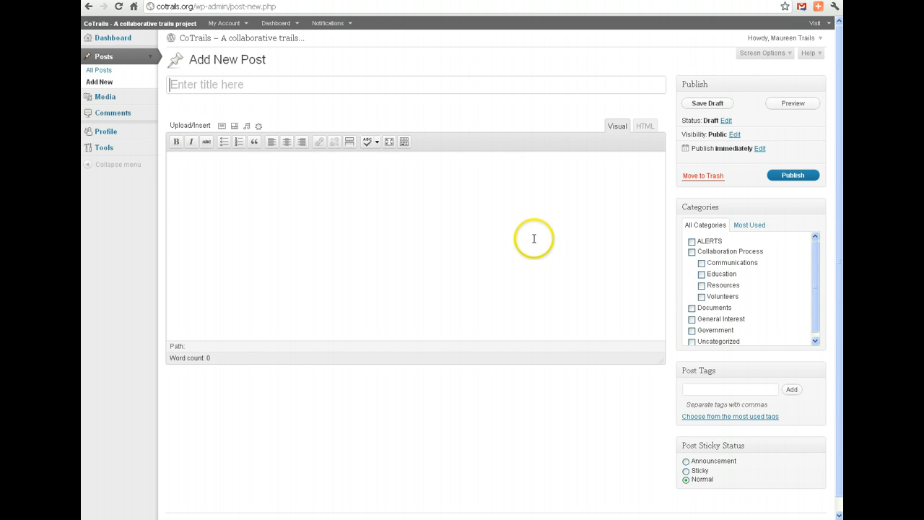
Title the post "Volunteer Coordination Team Meeting Minutes".
text(Vo)
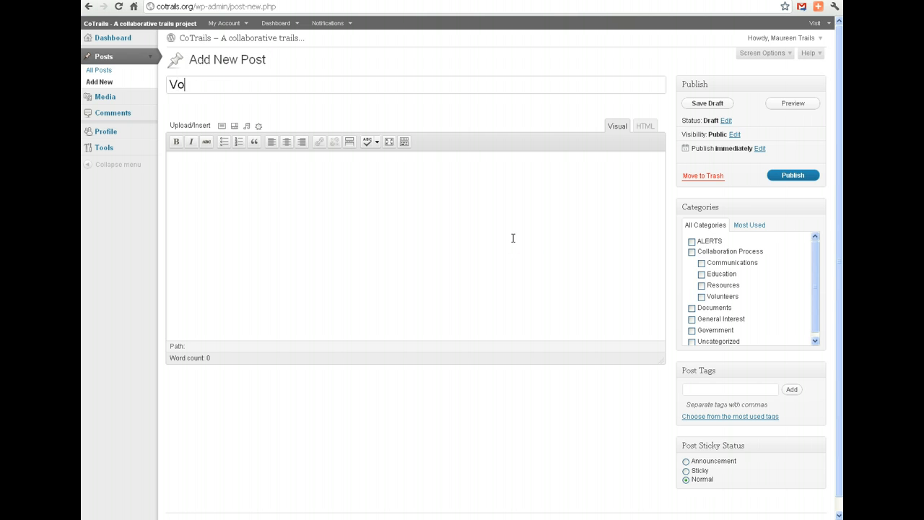
text(lunteer Coordination )
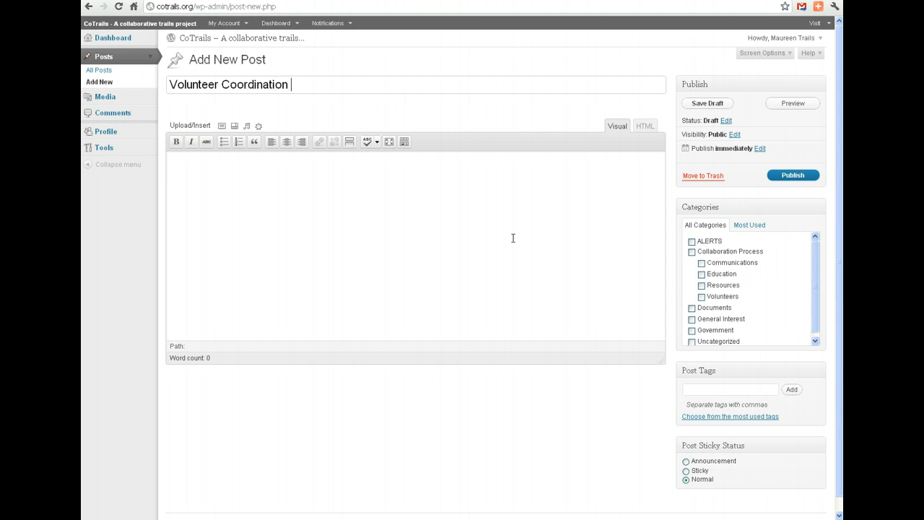
text(Team Meeting MIn)
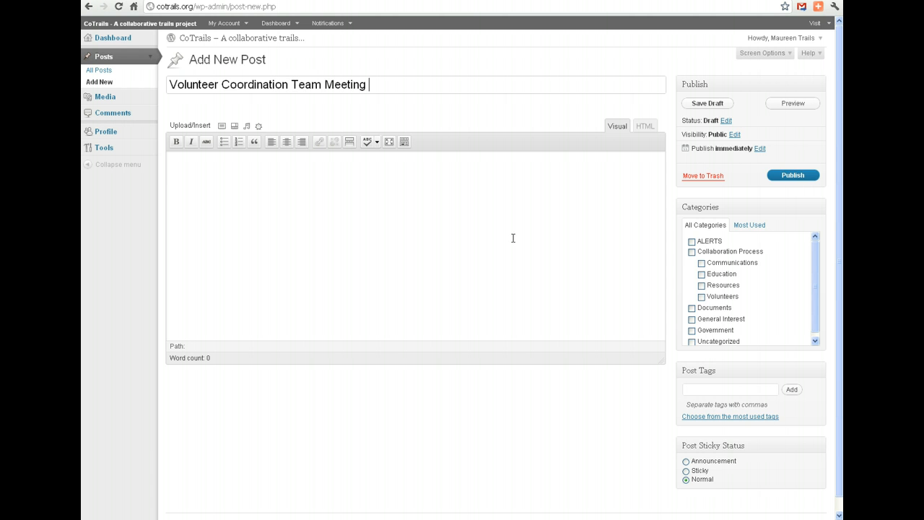
key(BackSpace)
key(BackSpace)
text(inutes)
click(498, 242)
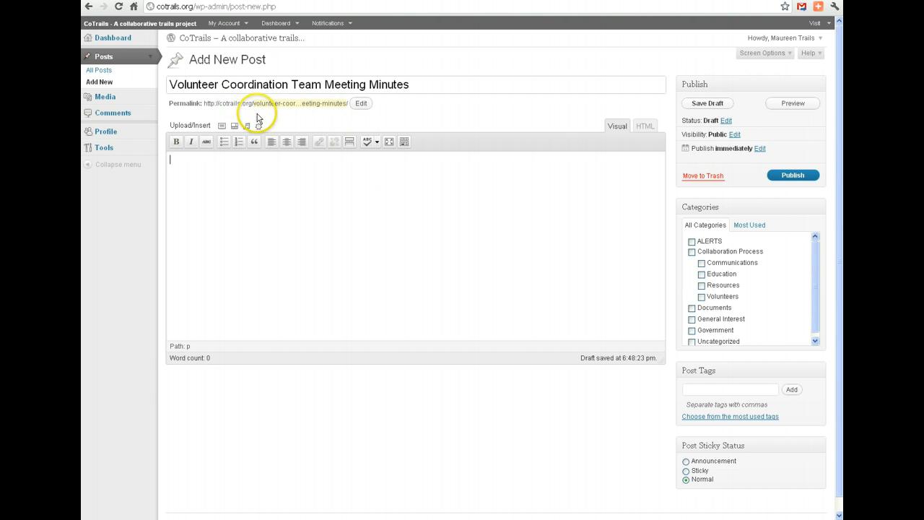
Shorten the post's permalink slug to "volunteer062011".
click(361, 103)
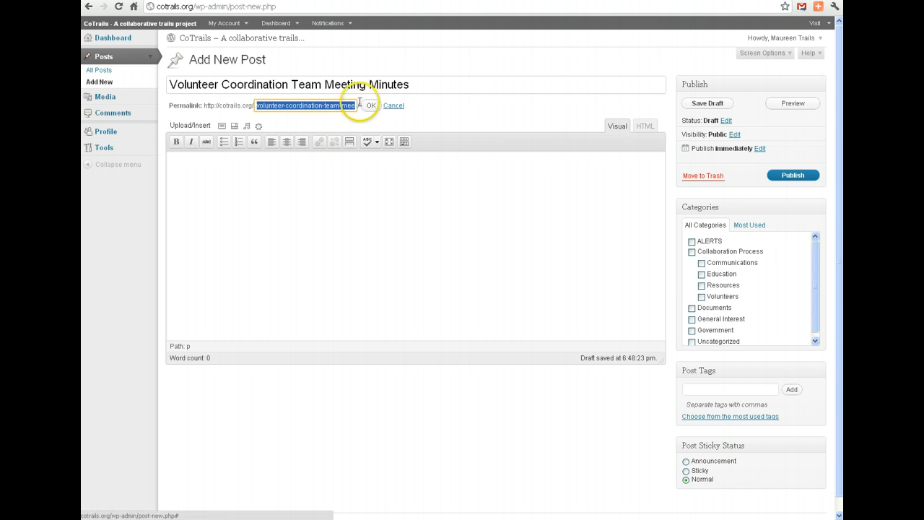
text(volunteer)
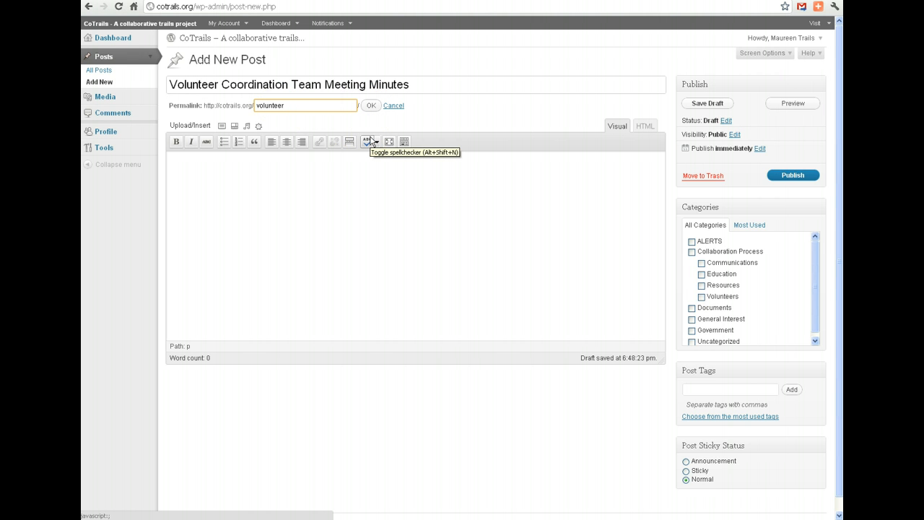
text(062011)
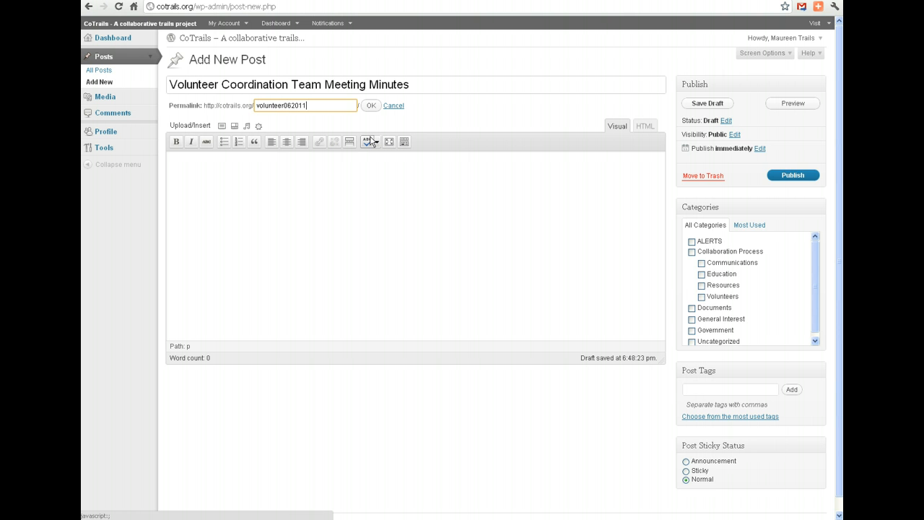
click(370, 106)
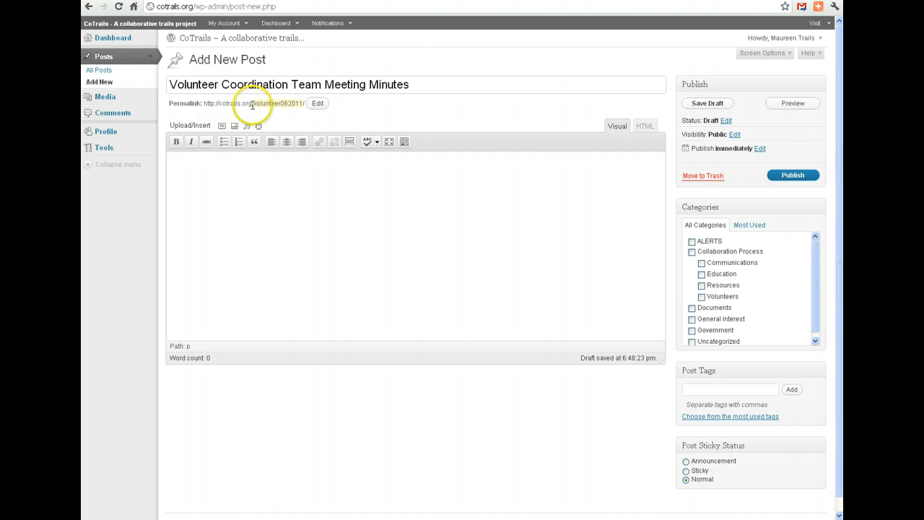
View the empty post body in HTML mode and return to the visual editor.
click(286, 174)
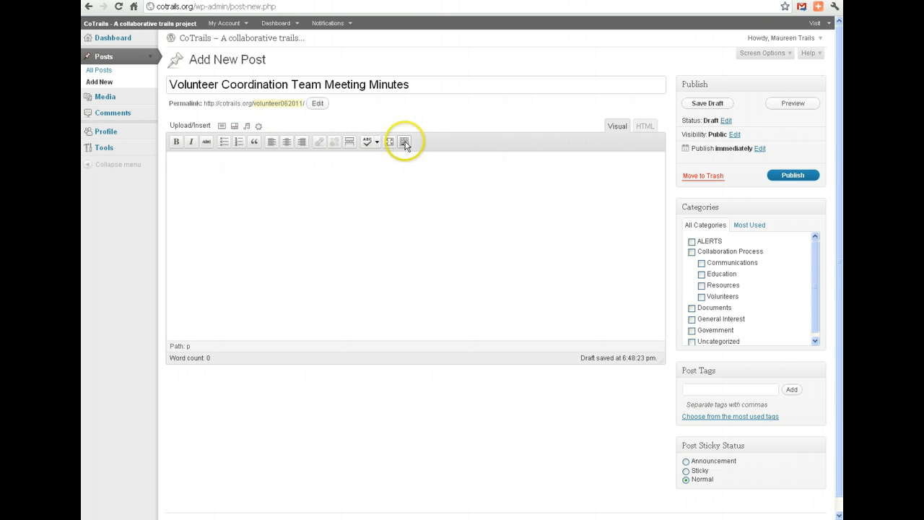
click(647, 130)
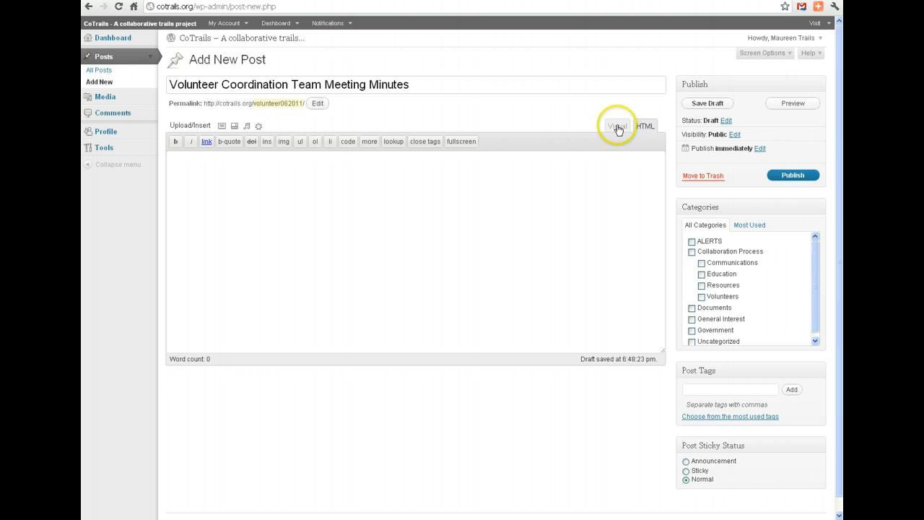
click(615, 127)
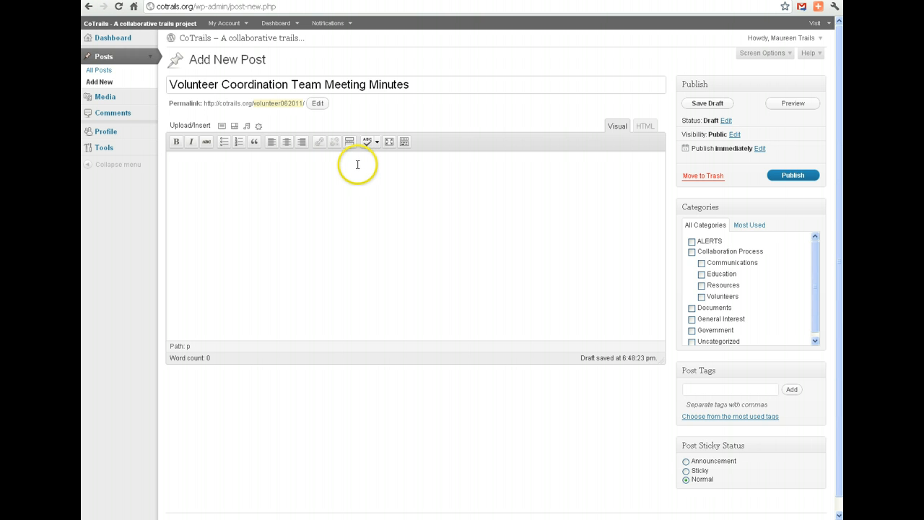
Show the Kitchen Sink row of additional formatting tools for the post body.
click(405, 143)
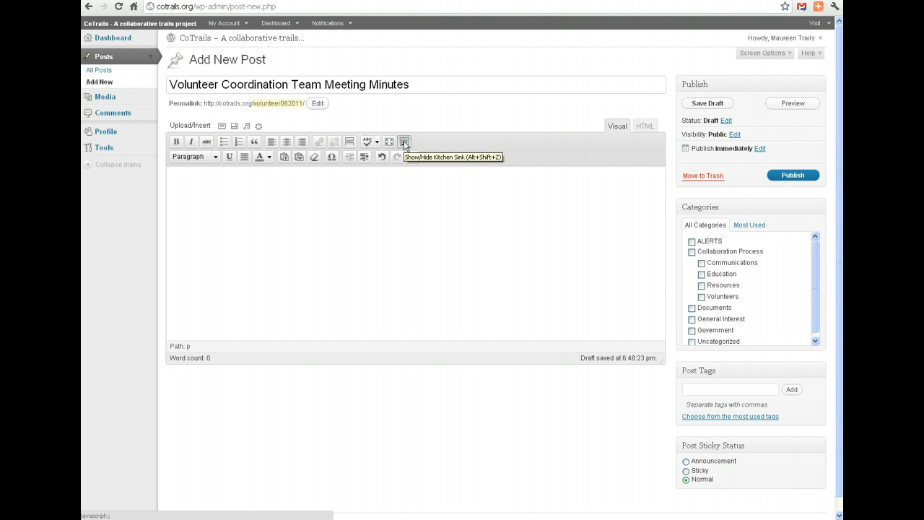
click(177, 191)
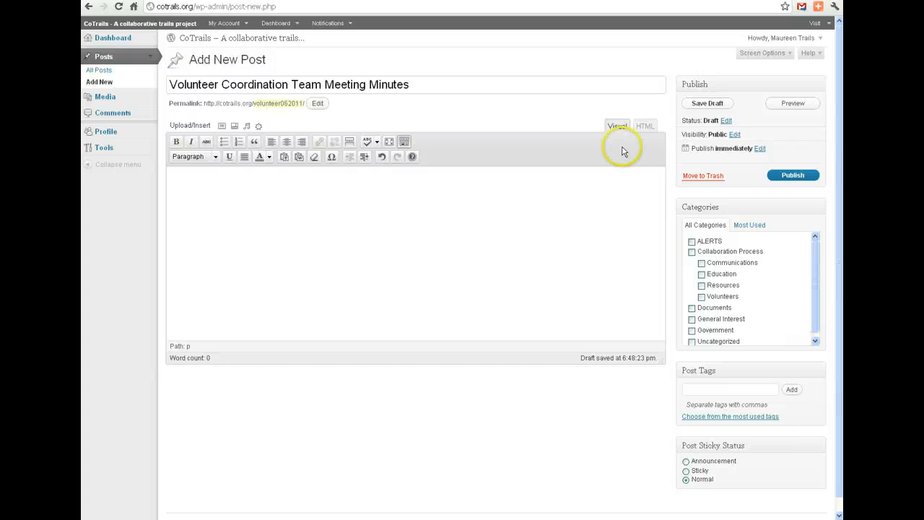
click(195, 206)
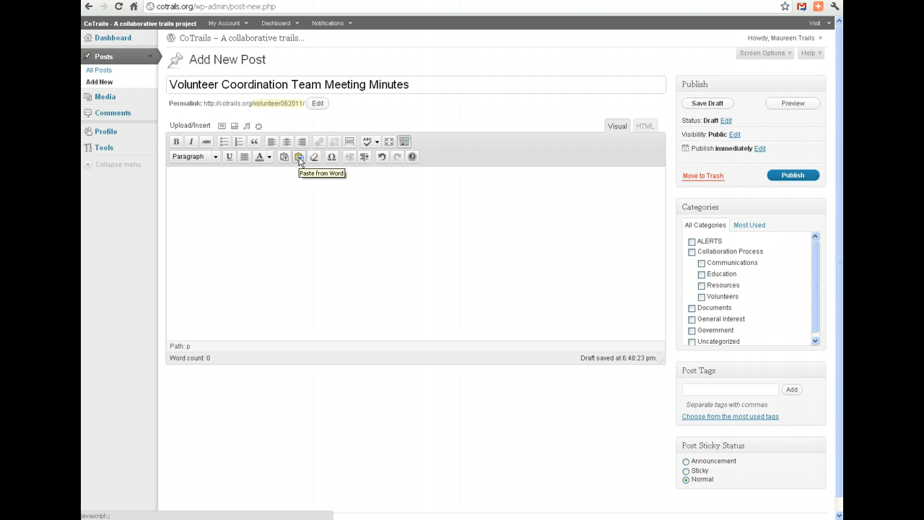
Paste the copied meeting minutes into the editor's Paste from Word window.
click(300, 159)
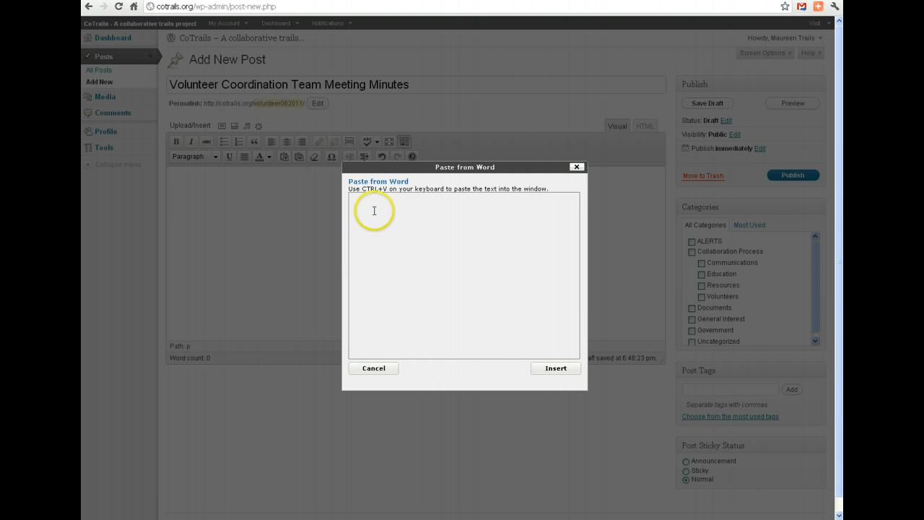
click(362, 204)
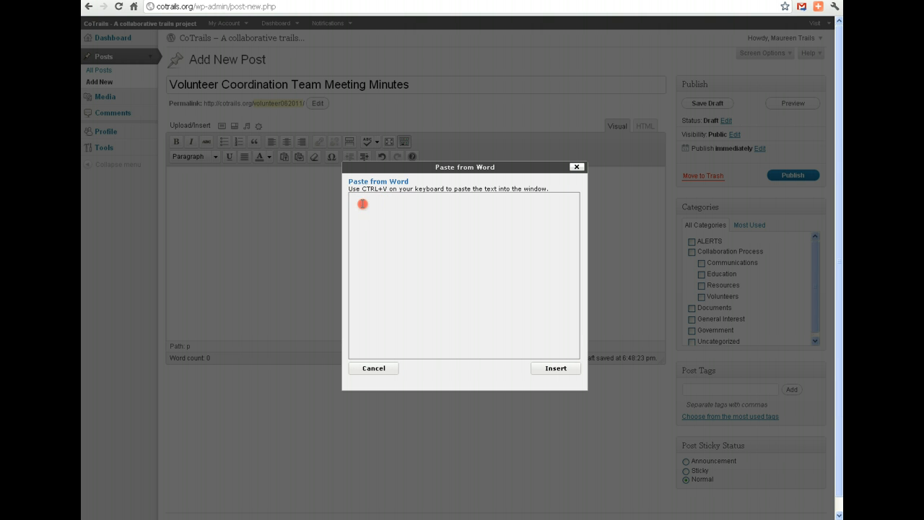
right_click(362, 205)
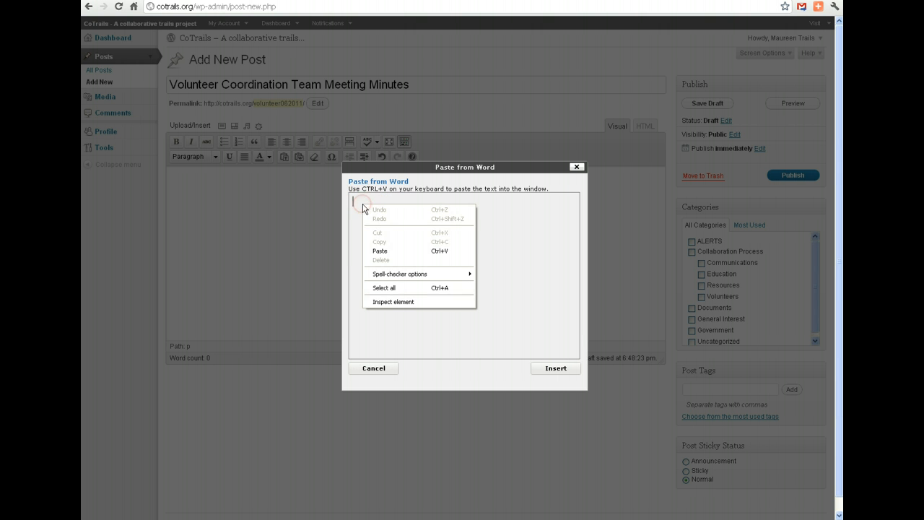
click(379, 251)
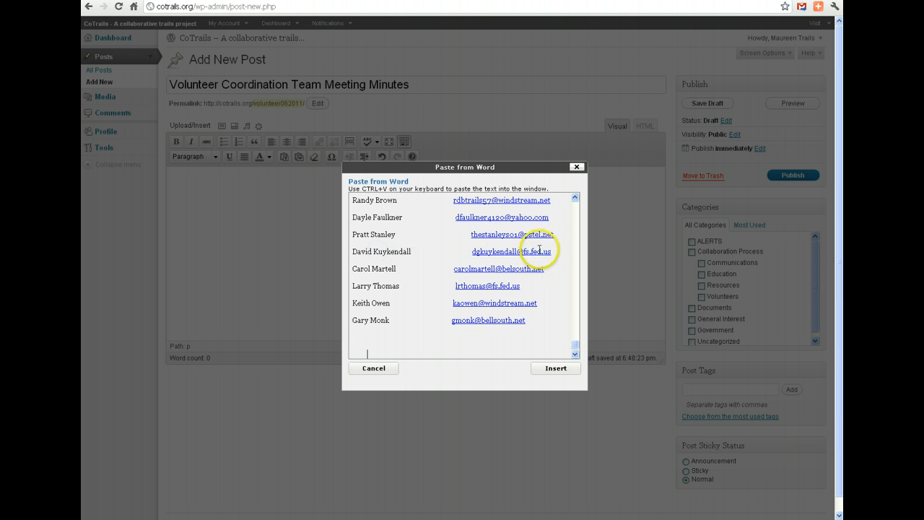
Delete the extra blank lines after the attendee list, after the meeting start time and above the "1. Recruit" heading.
drag(573, 348, 574, 341)
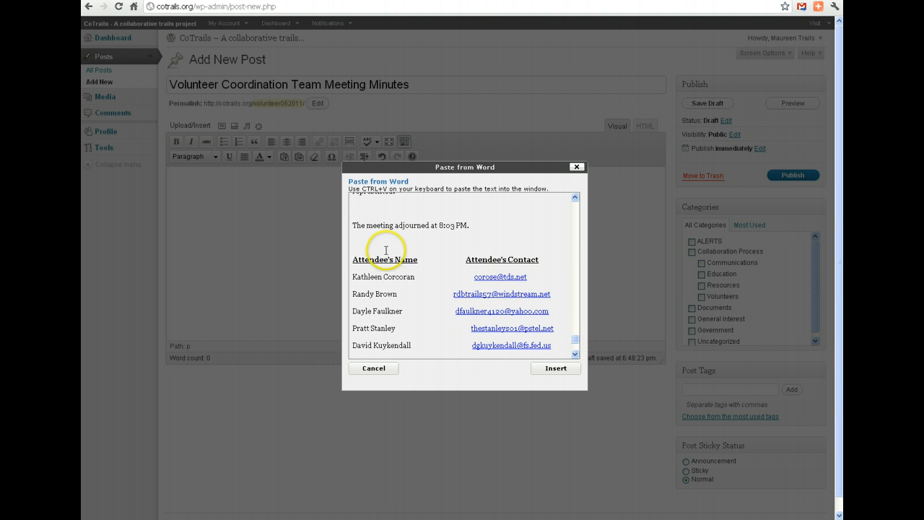
drag(578, 337, 575, 206)
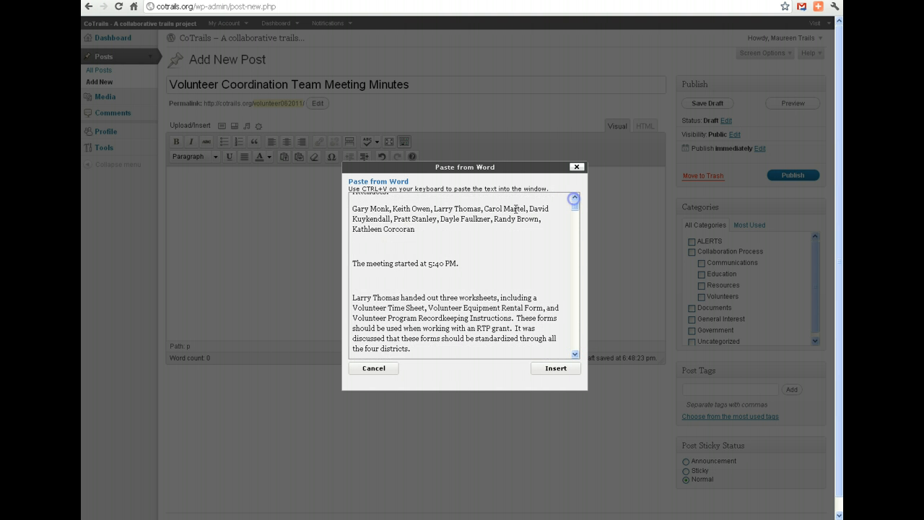
click(354, 248)
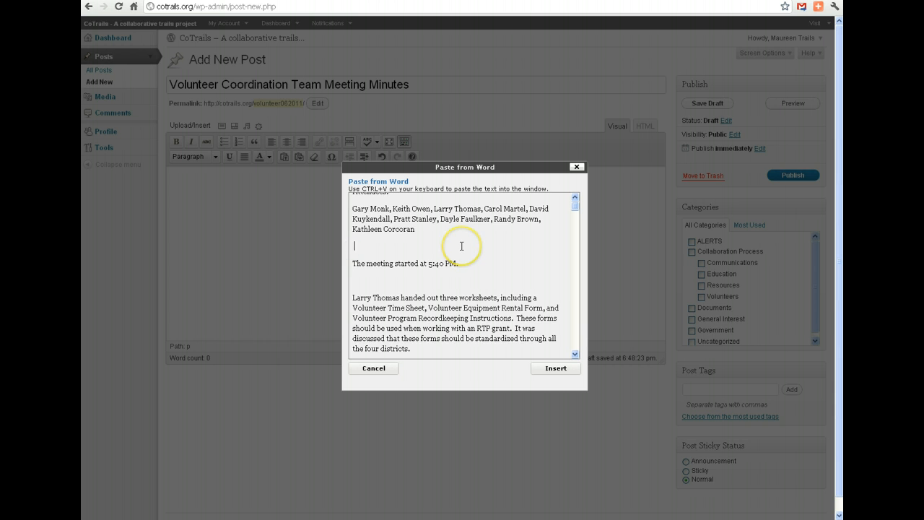
key(Delete)
key(Delete)
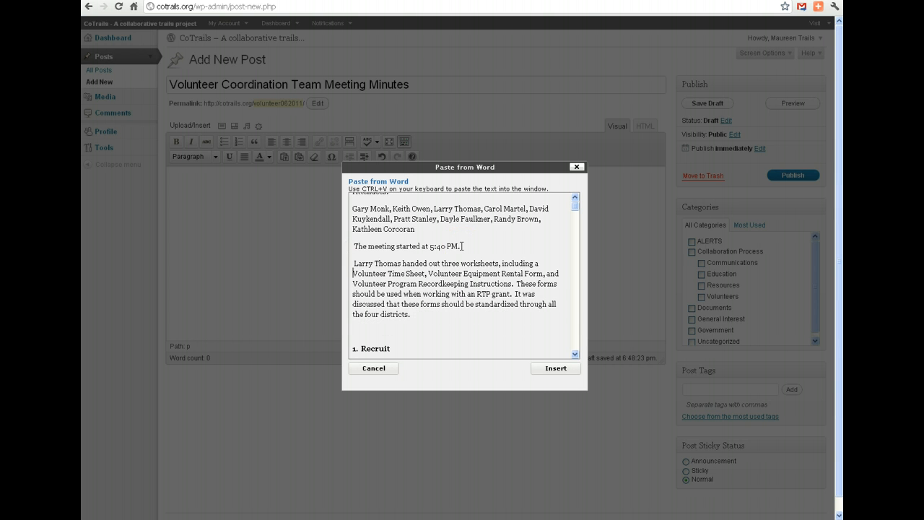
key(Delete)
Delete the extra blank lines above the paragraphs starting "Another recruiting tool" and "Volunteer crew leaders" in the Recruit section.
key(Down)
key(Down)
key(Down)
key(Down)
key(Down)
key(Down)
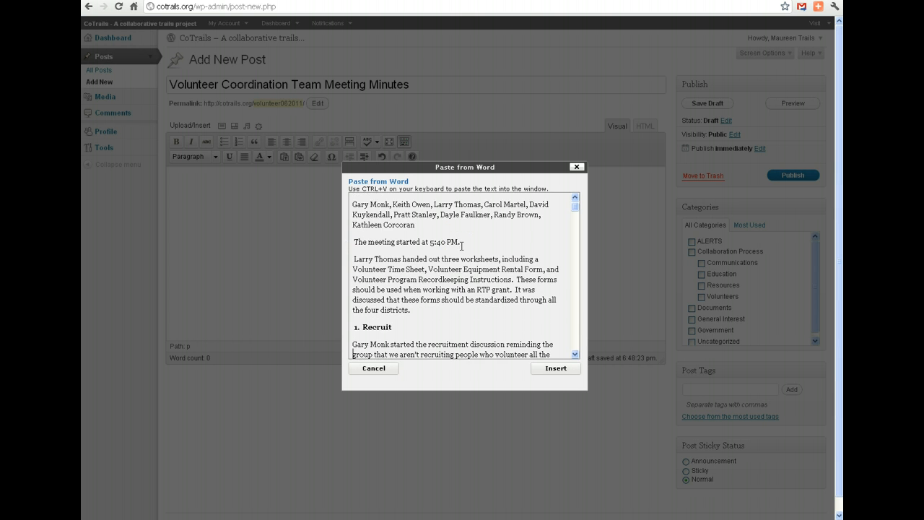
key(Down)
key(Down)
key(Down)
key(Down)
key(Down)
key(Down)
key(Down)
key(Down)
key(Down)
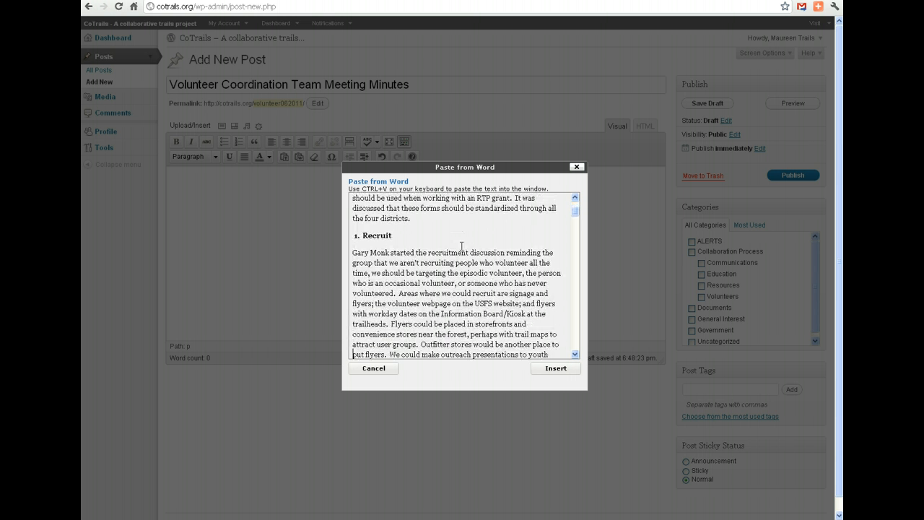
key(Down)
key(Down)
key(Down)
key(Down)
key(Down)
key(Down)
key(Down)
key(Down)
key(Down)
key(Down)
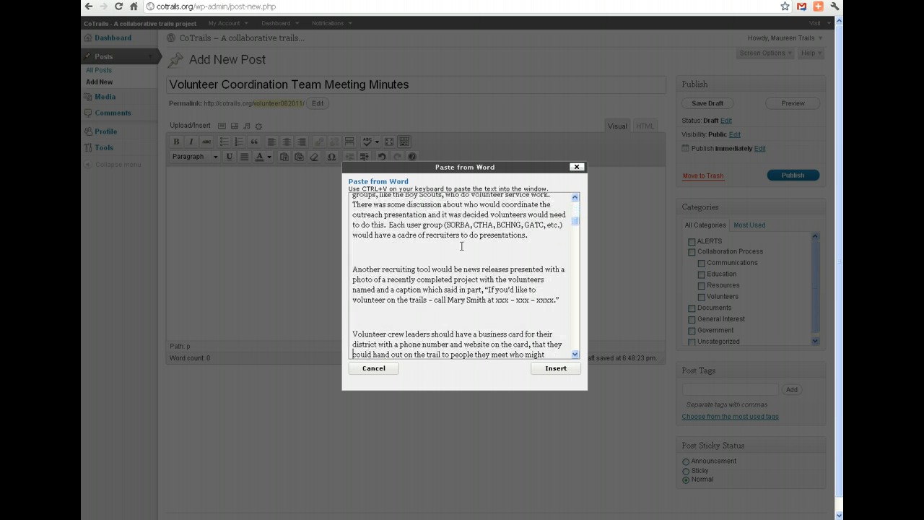
click(357, 251)
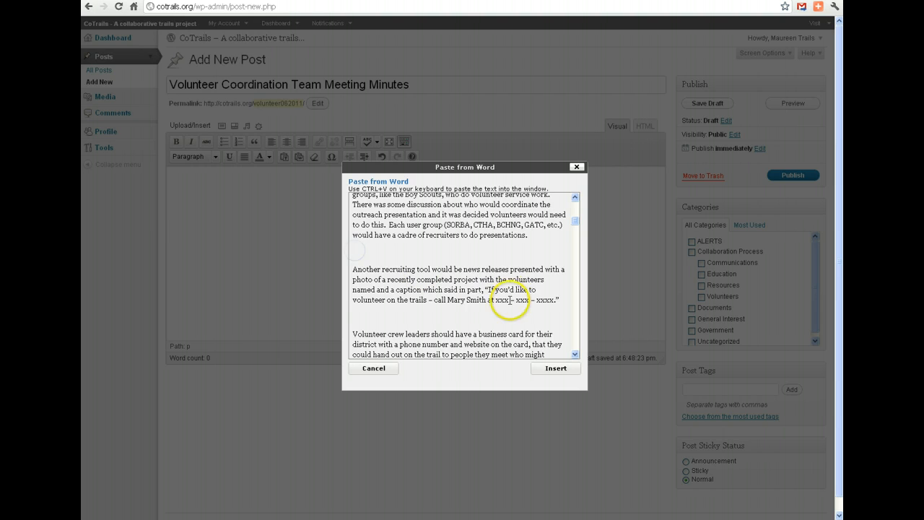
key(Delete)
click(410, 301)
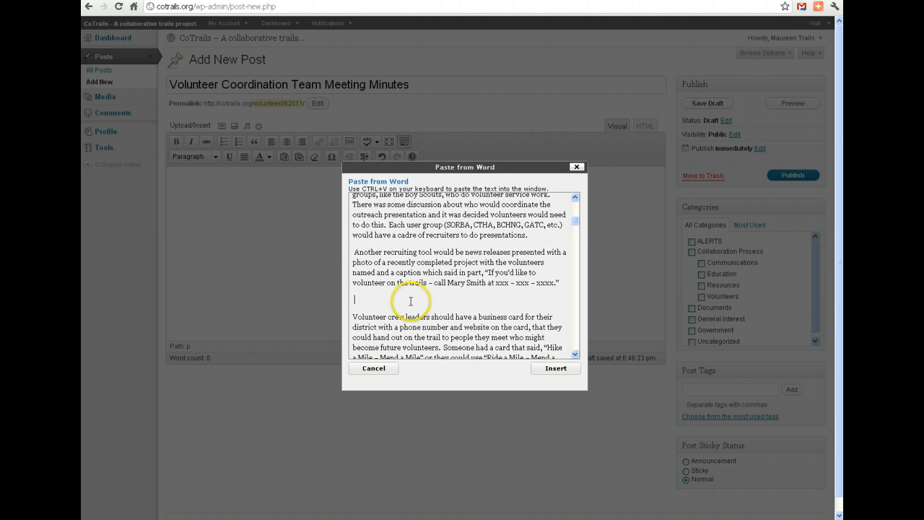
key(Delete)
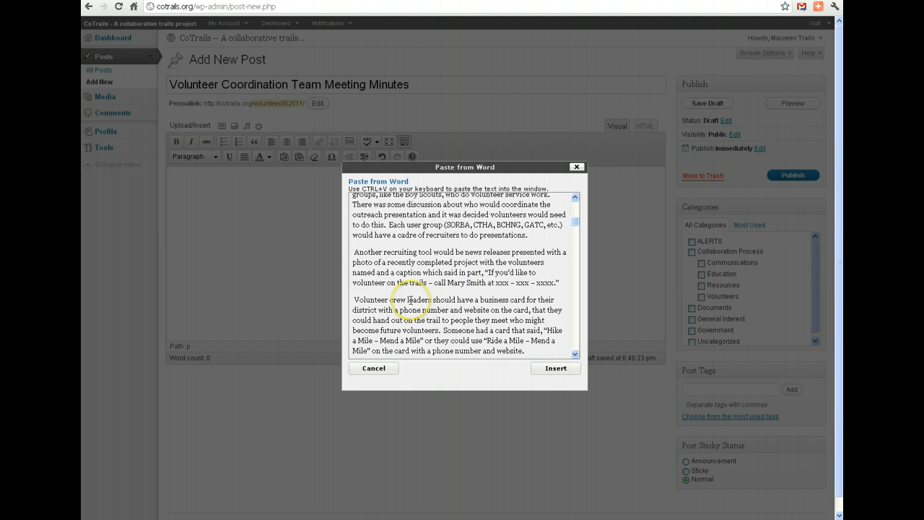
Insert the cleaned-up minutes into the post body and go back to the beginning of the text.
click(556, 369)
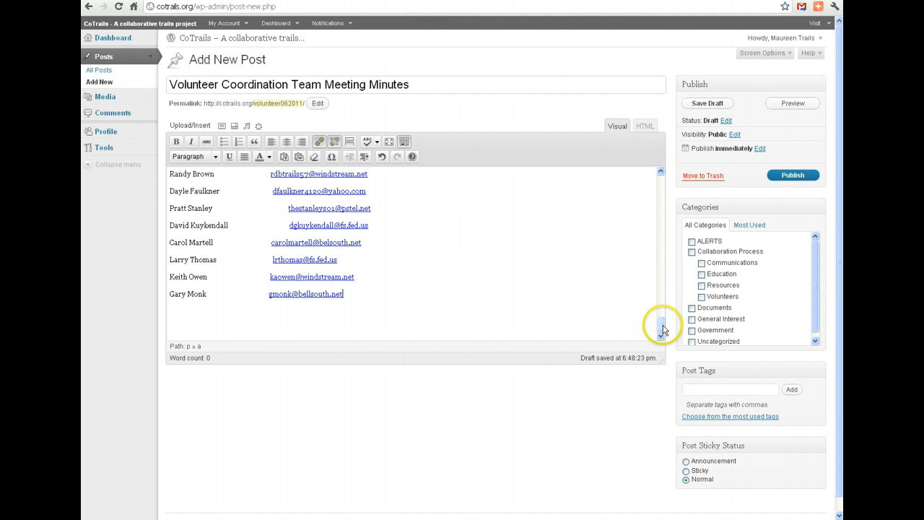
drag(662, 325, 665, 177)
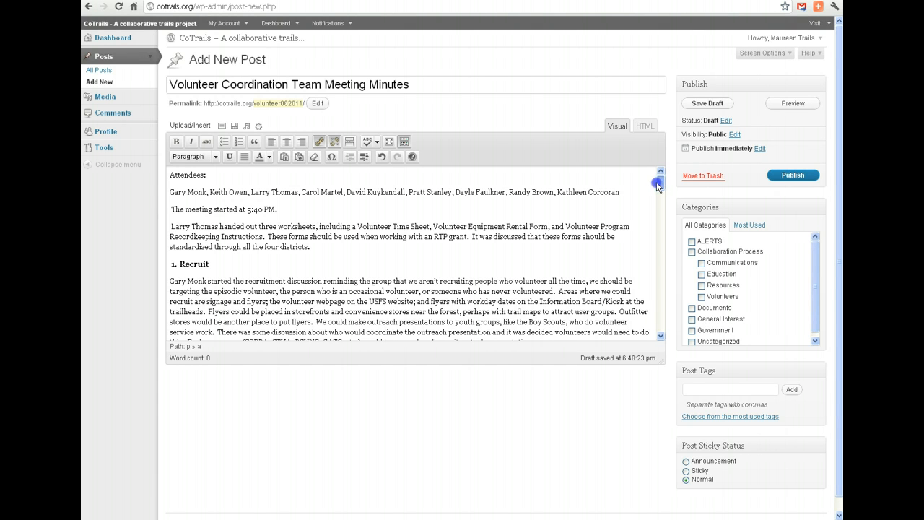
Move the "Attendees:" heading and name list from the beginning of the minutes to below the meeting adjournment line.
click(168, 175)
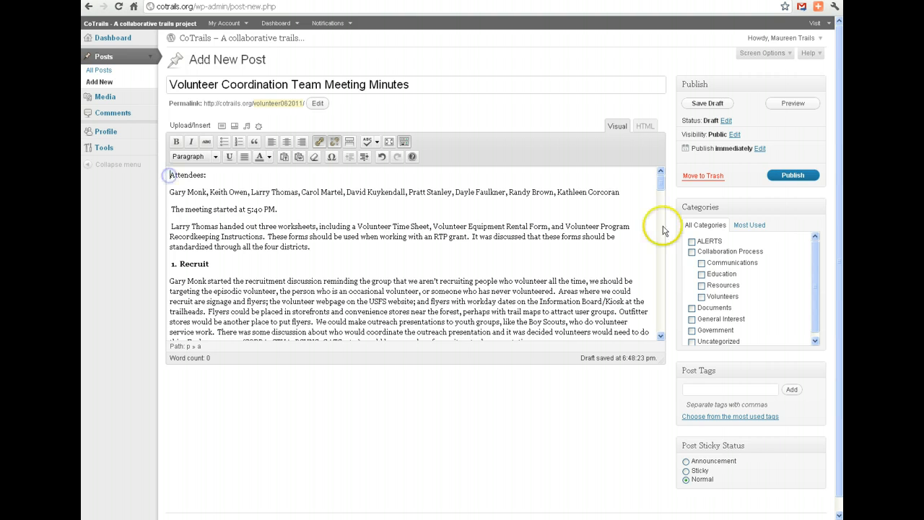
mouse_move(661, 182)
mouse_down()
mouse_move(667, 325)
mouse_move(663, 175)
mouse_up()
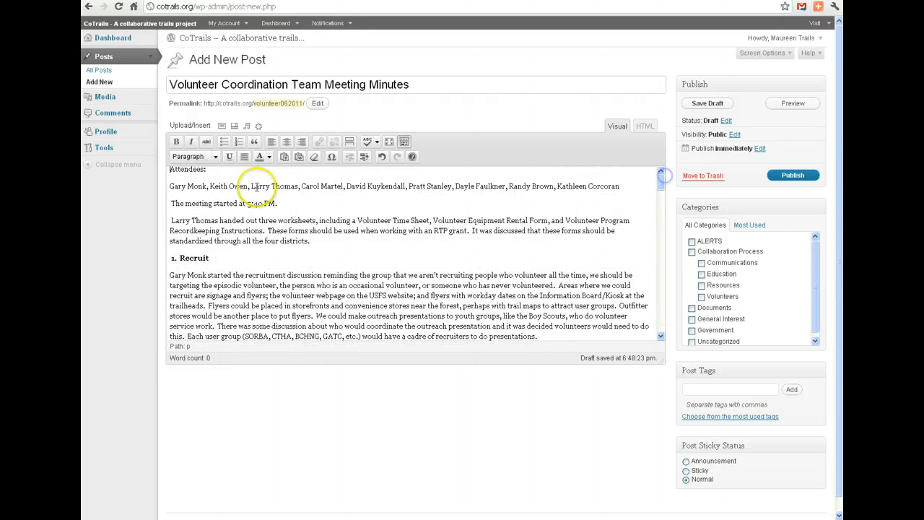
shift+click(623, 186)
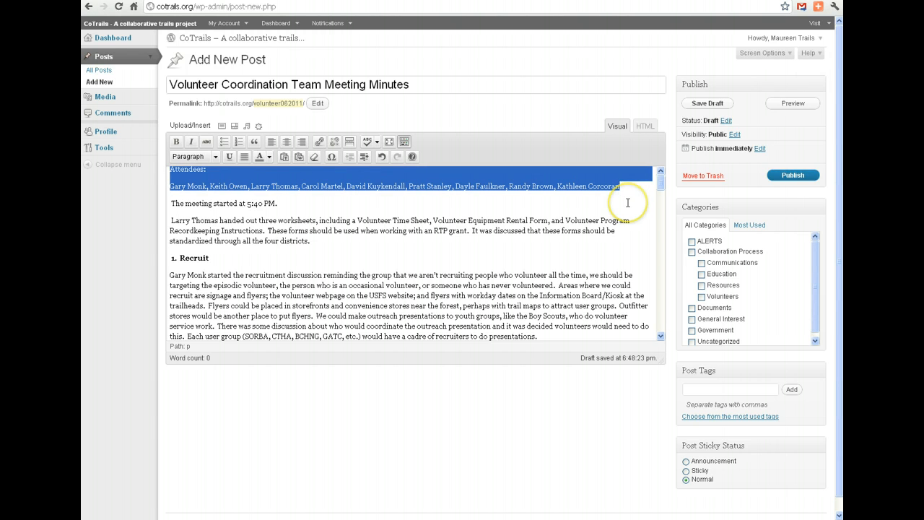
key(BackSpace)
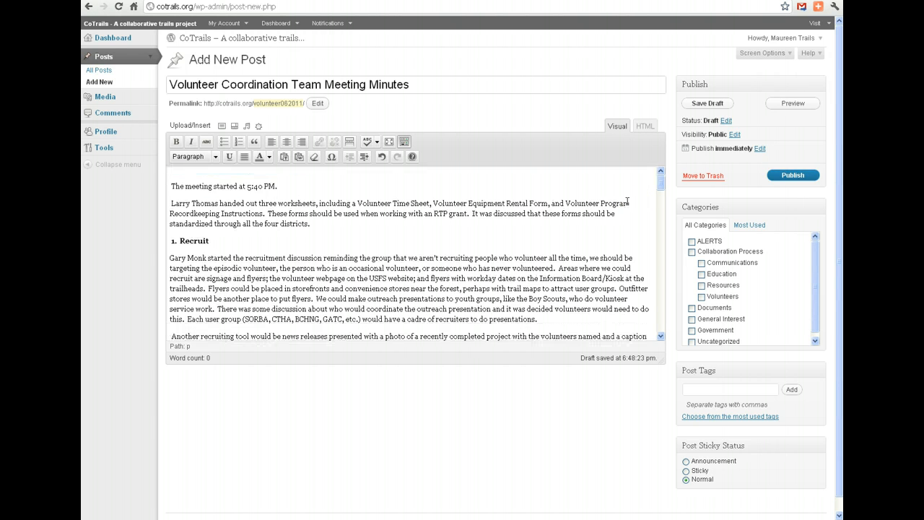
key(Delete)
drag(661, 185, 671, 310)
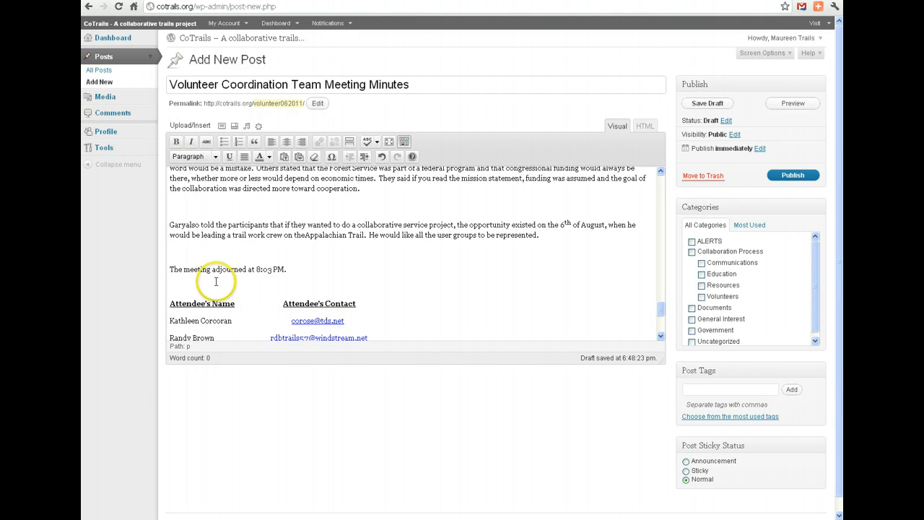
click(303, 280)
key(ctrl+z)
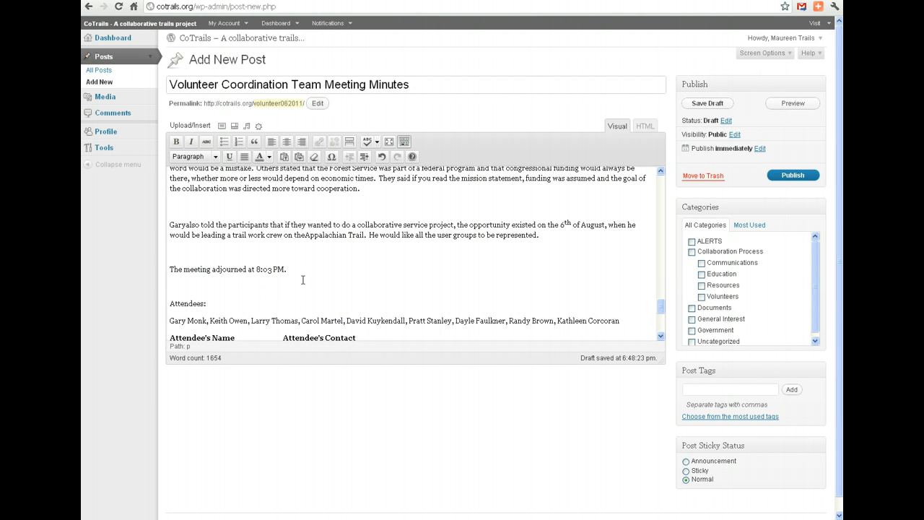
Delete the attendee name and contact list, including its headings, at the end of the minutes.
drag(660, 309, 658, 321)
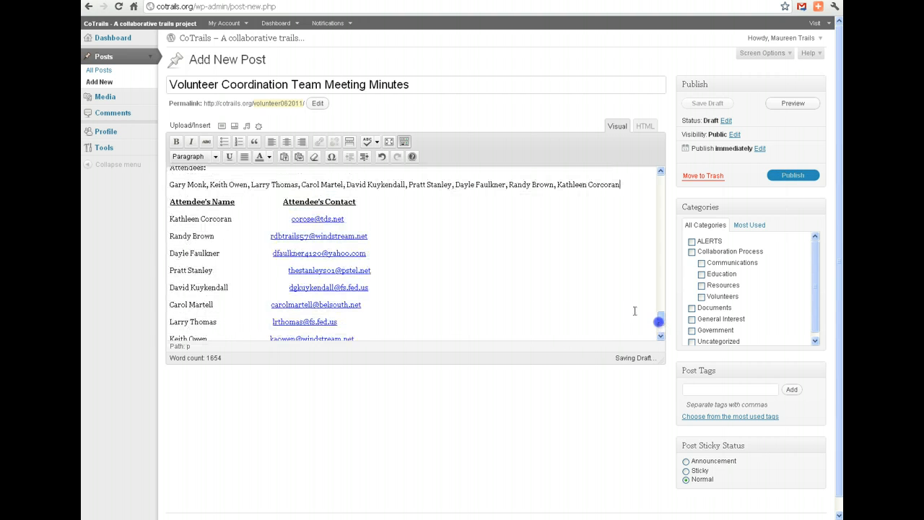
drag(171, 201, 409, 344)
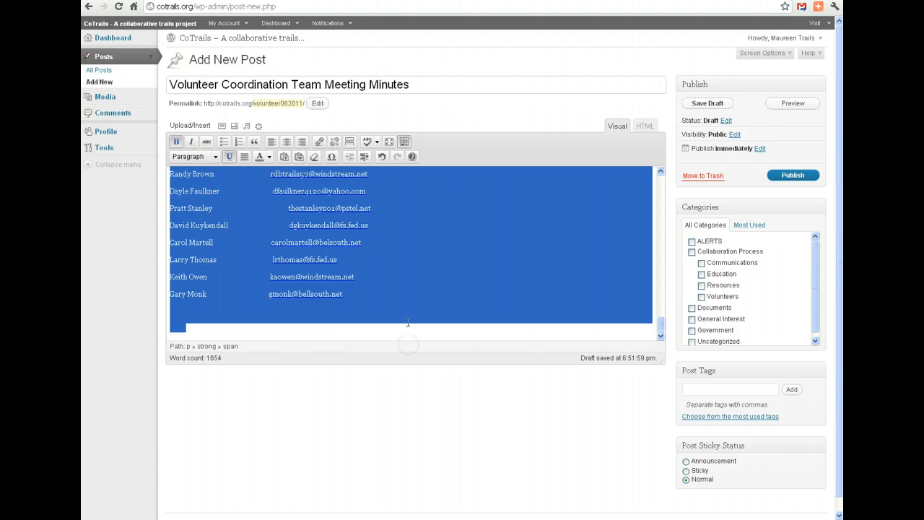
key(Delete)
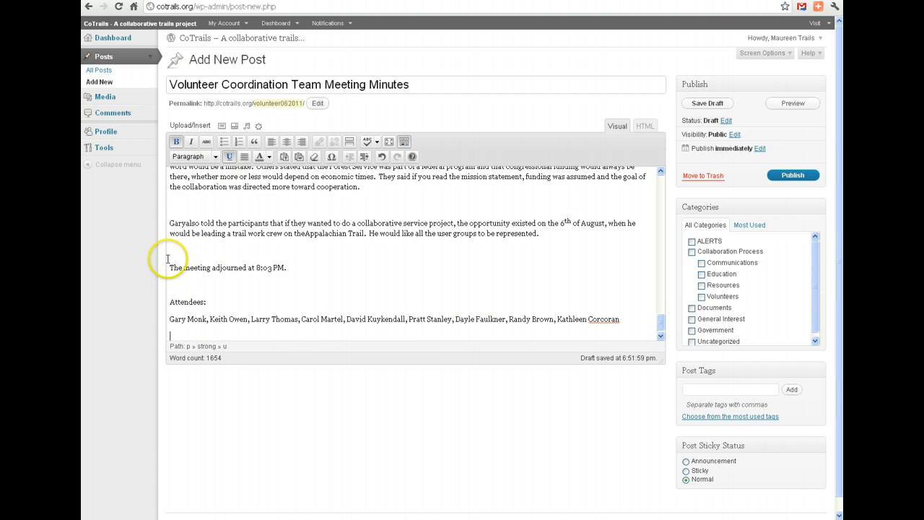
Delete the extra blank lines above the Recruit paragraphs starting "A new website has been started" and "There was some discussion about developing a pamphlet".
click(662, 317)
drag(662, 318, 659, 179)
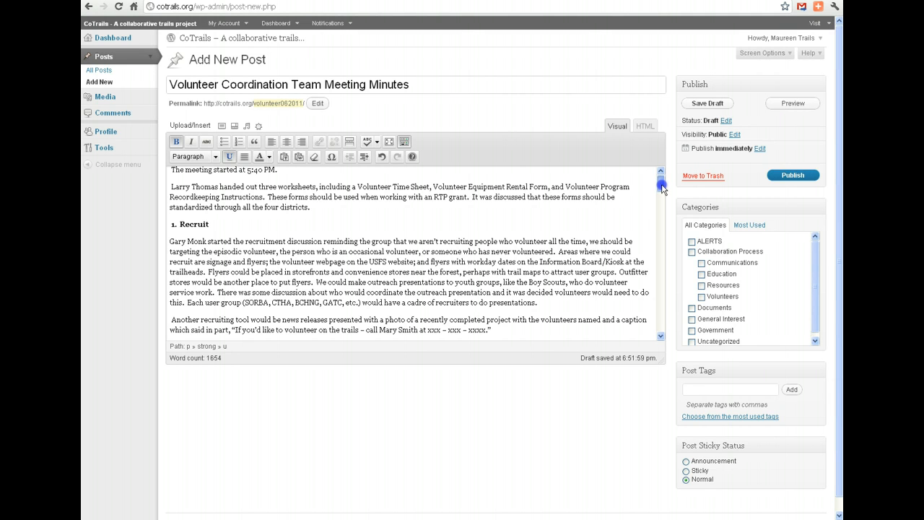
drag(662, 192, 661, 202)
click(336, 210)
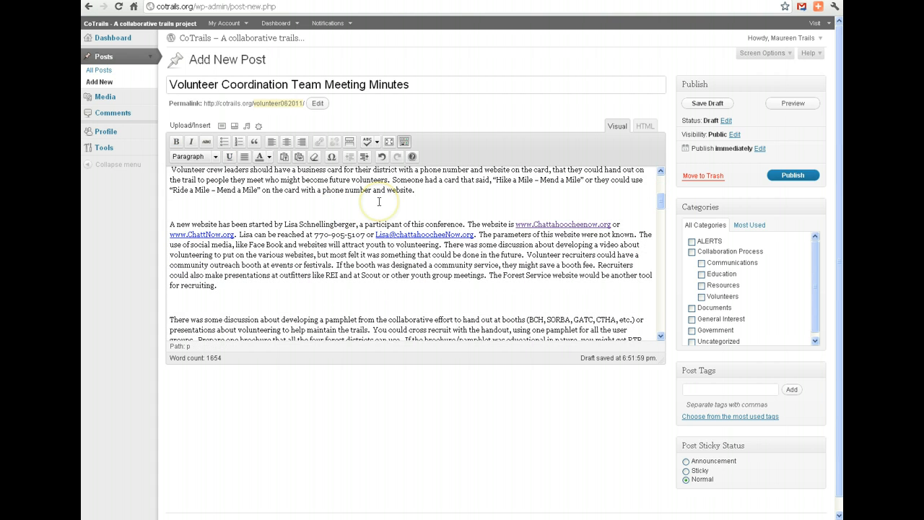
key(Delete)
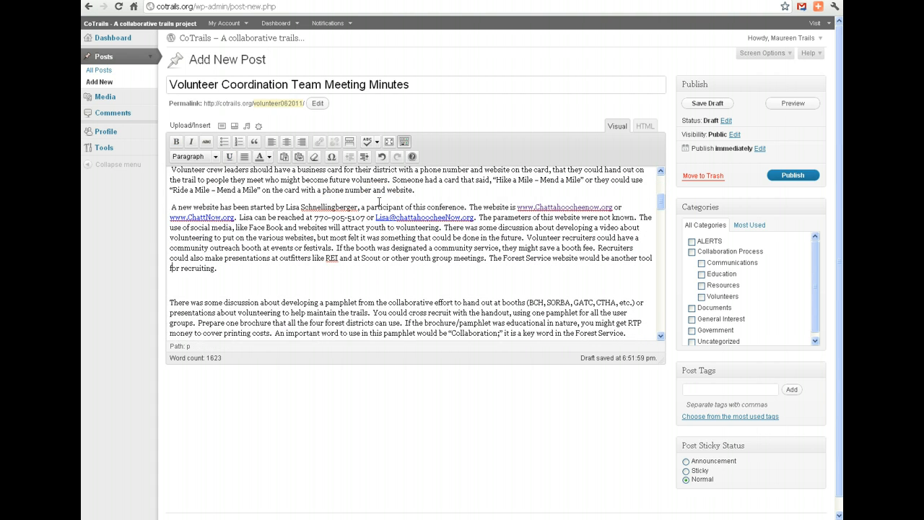
key(Delete)
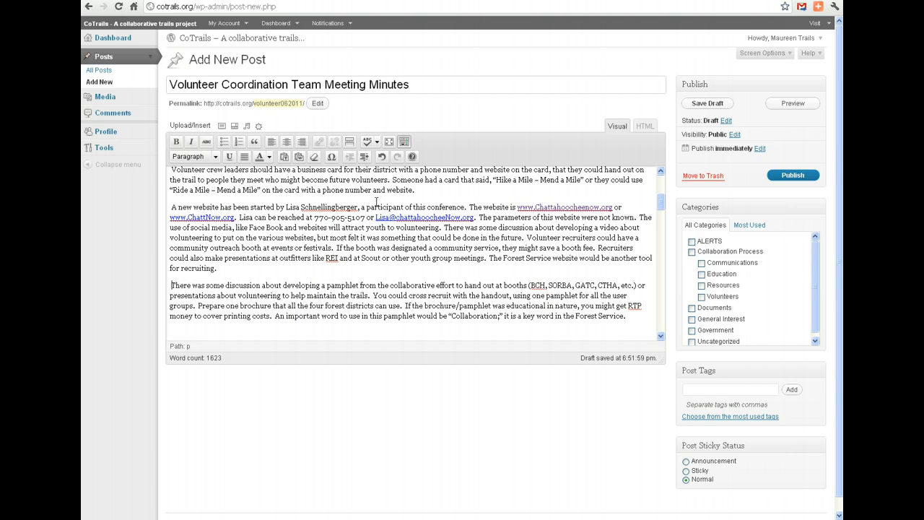
Delete the extra blank lines above the "2. Retain" heading and its paragraphs starting "Other retention ideas", "Volunteer groups could go" and "A volunteer newsletter".
drag(661, 203, 661, 207)
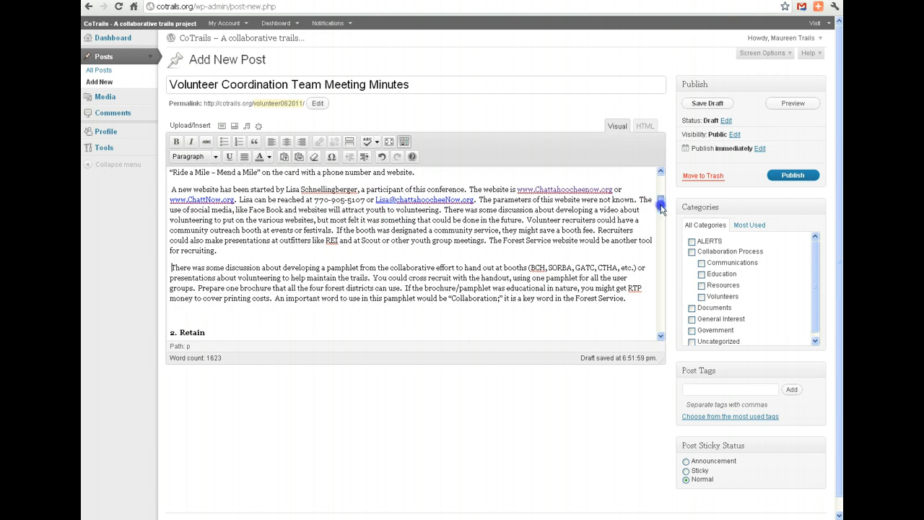
scroll(543, 229, down, 3)
click(173, 223)
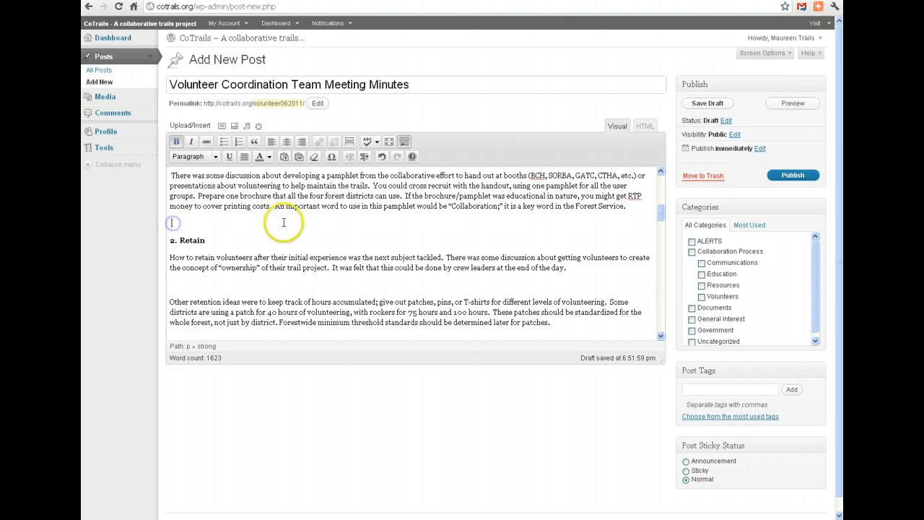
key(Delete)
key(Down)
key(Down)
key(Down)
key(Delete)
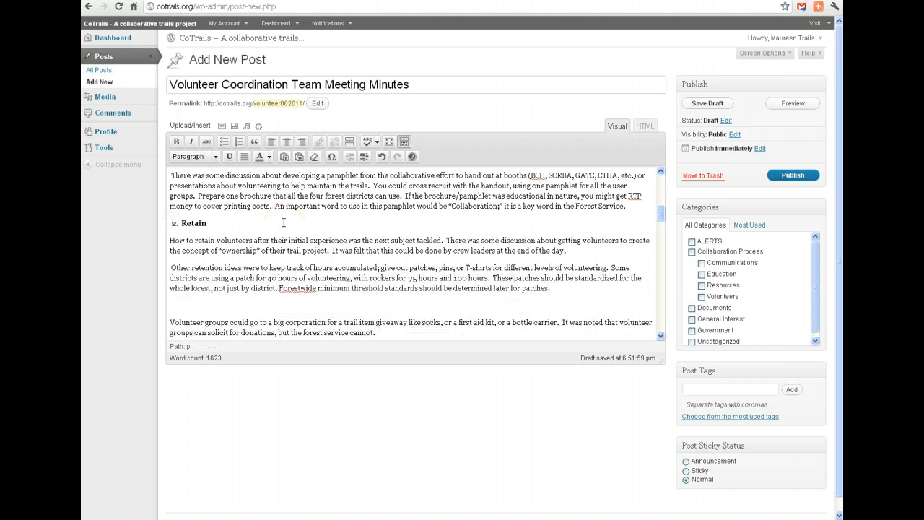
key(Delete)
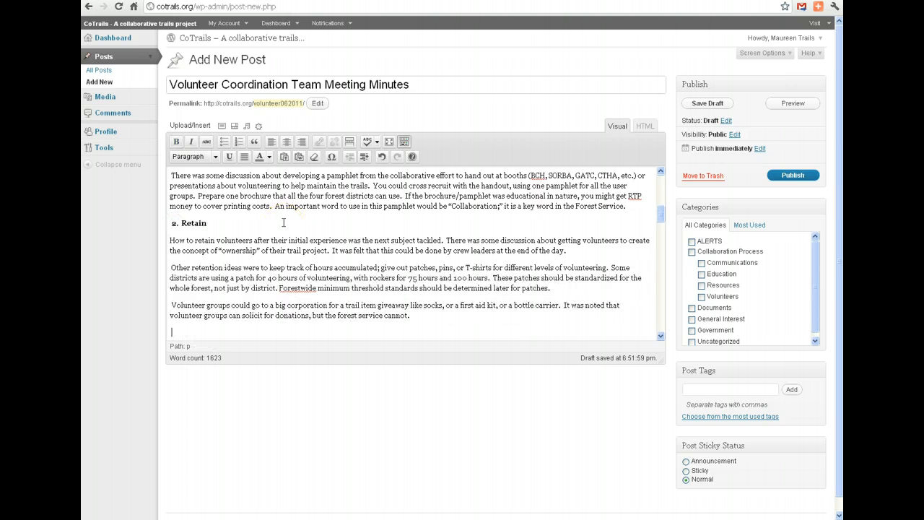
key(Delete)
Delete the extra blank lines above the Retain paragraphs starting "Training is also a retention tool", "Having an annual volunteer appreciation picnic" and "Other ideas were".
key(Down)
key(Down)
key(Down)
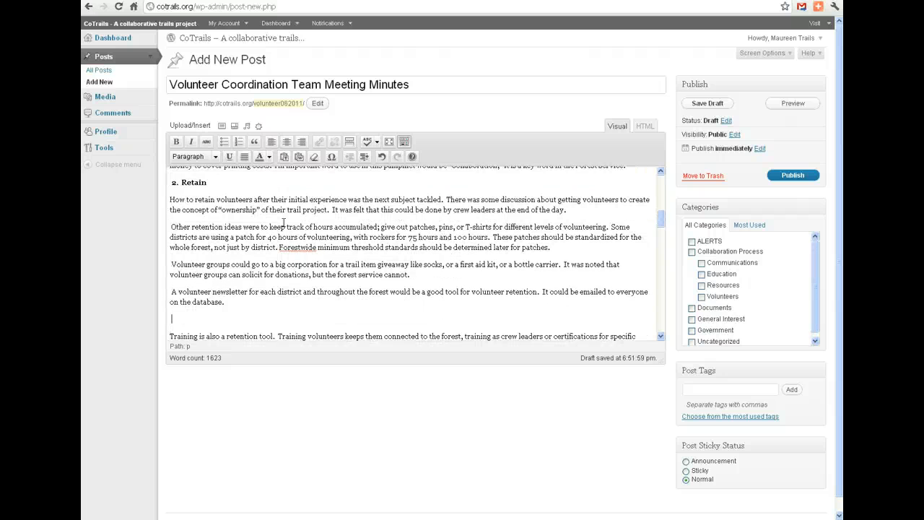
key(Delete)
key(Down)
key(Down)
key(Delete)
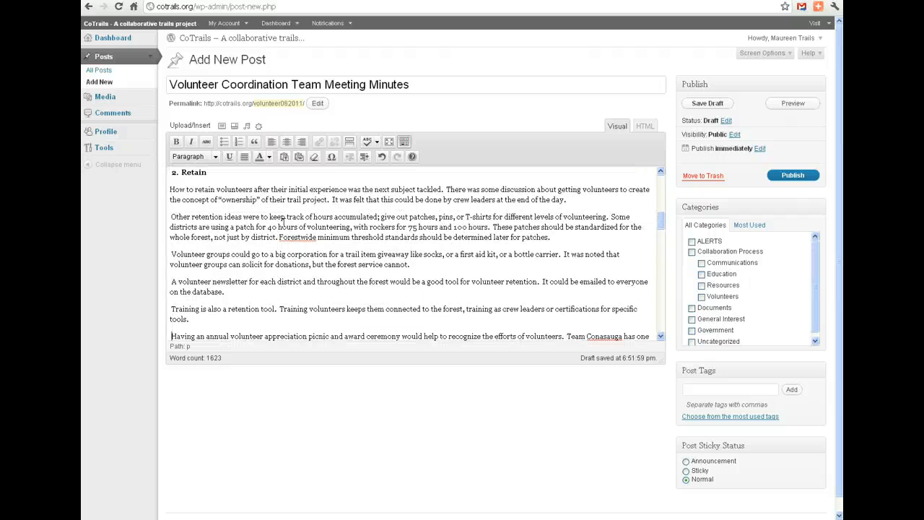
key(Down)
key(Down)
key(Down)
key(Down)
key(Down)
key(Delete)
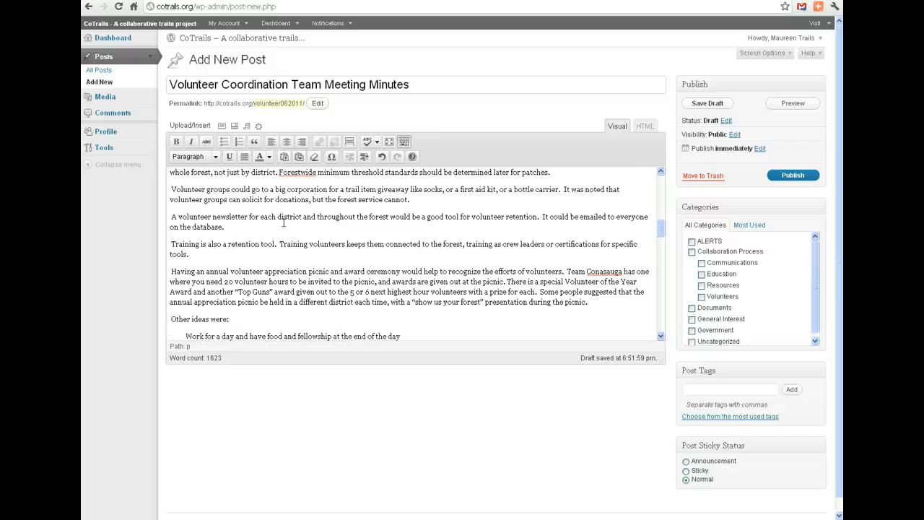
Delete the two blank lines between the list of other retention ideas and the "3. Educate" heading.
key(Down)
key(Down)
key(Down)
key(Down)
key(Down)
key(Down)
key(Down)
key(Down)
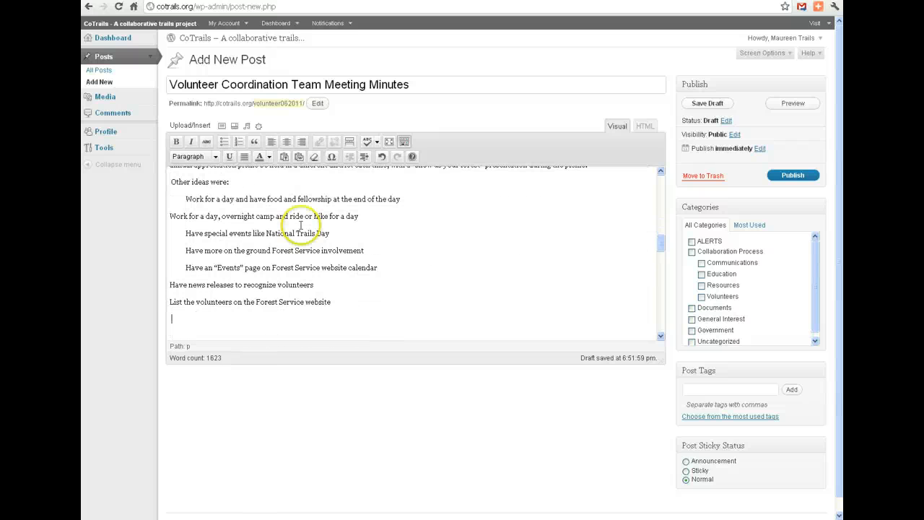
drag(661, 242, 661, 257)
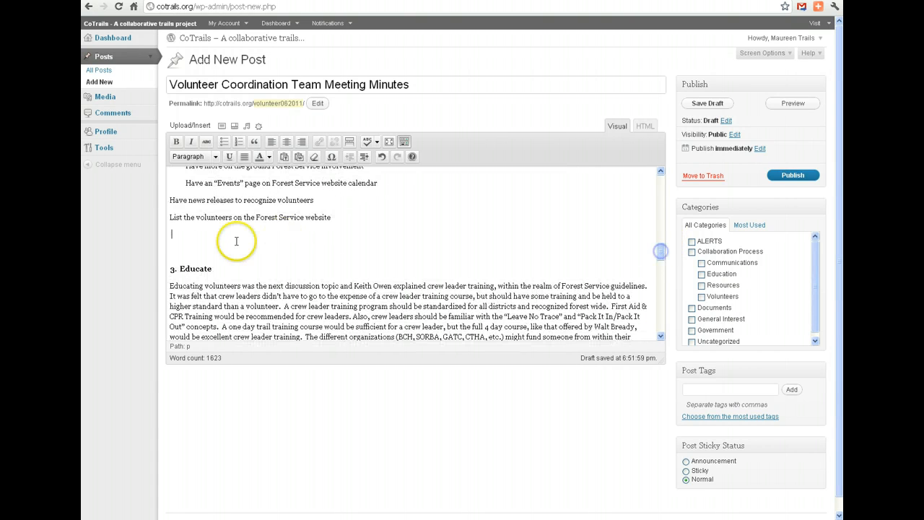
shift+click(175, 253)
key(BackSpace)
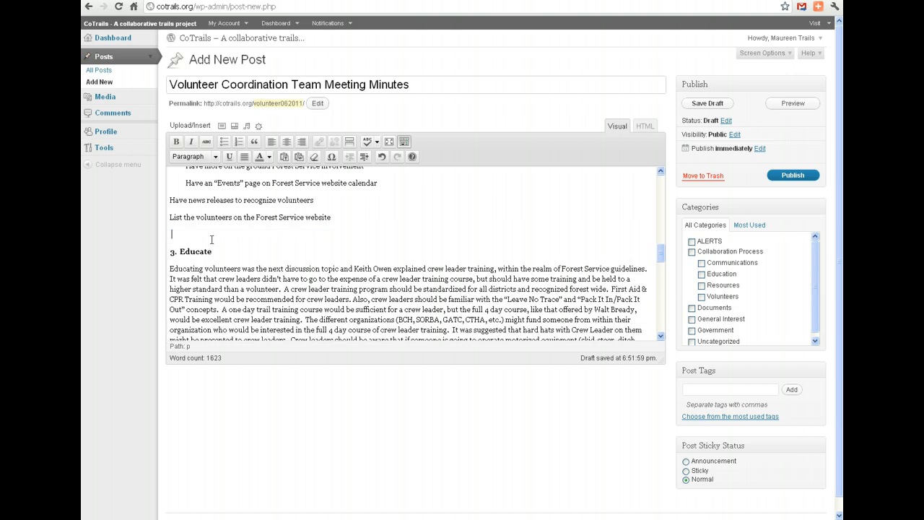
key(BackSpace)
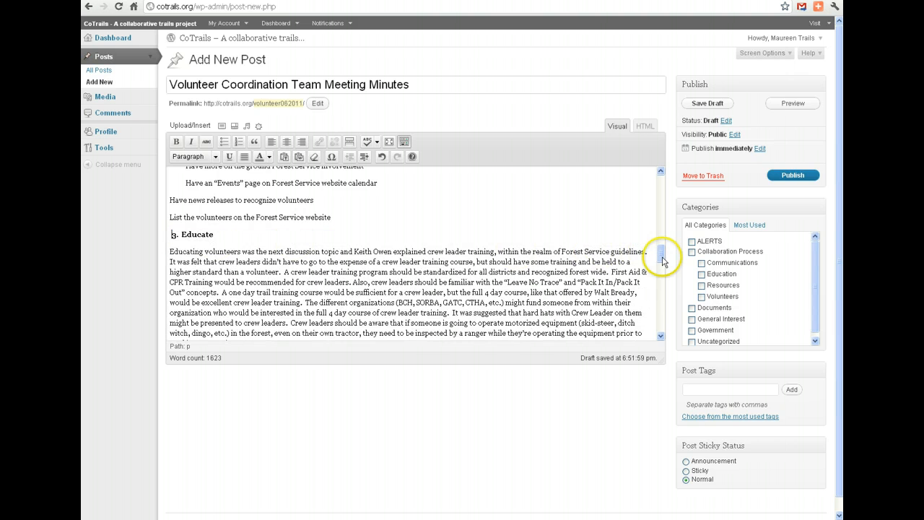
Delete the extra blank lines above the paragraphs about establishing links between user groups, Joint Workdays and the Volunteer Information Database.
drag(661, 256, 664, 287)
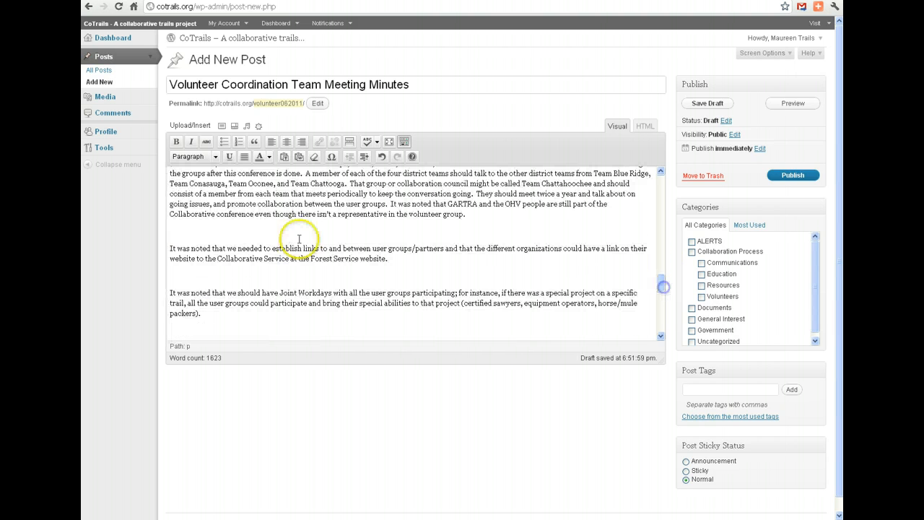
click(245, 231)
key(Delete)
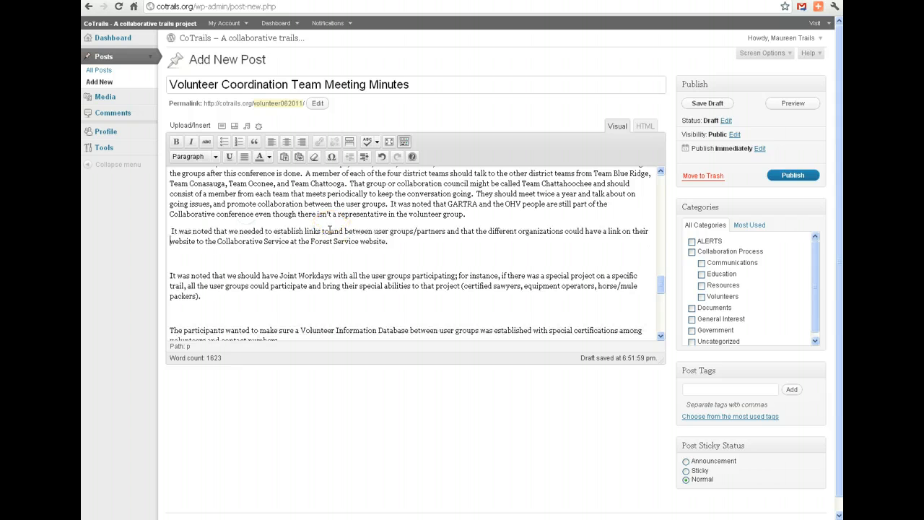
key(Delete)
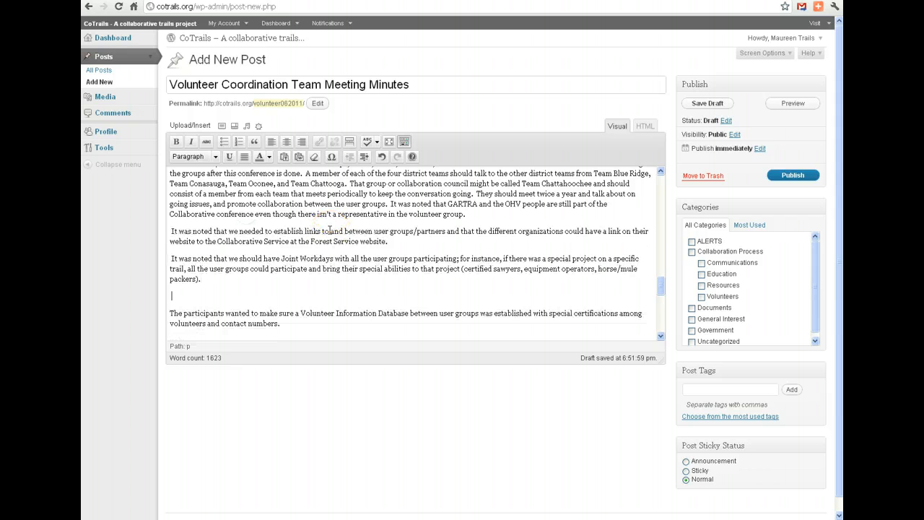
key(Delete)
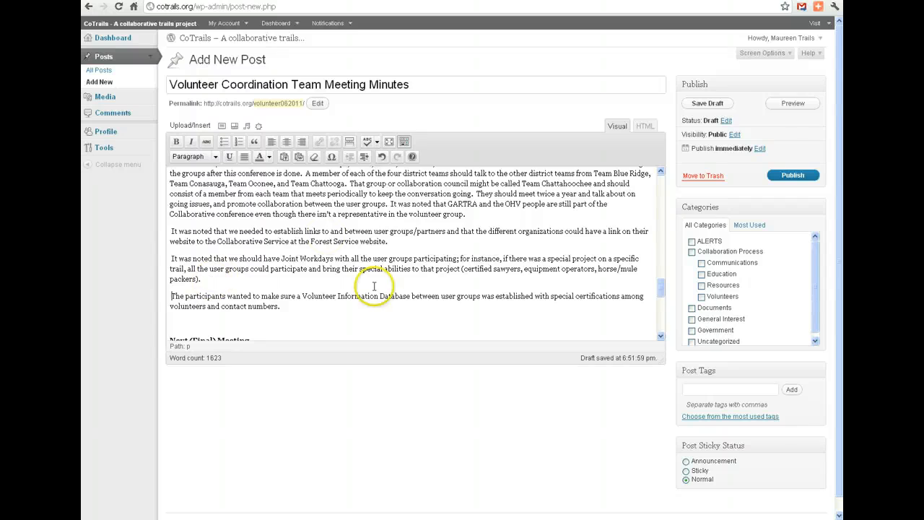
scroll(666, 291, down, 10)
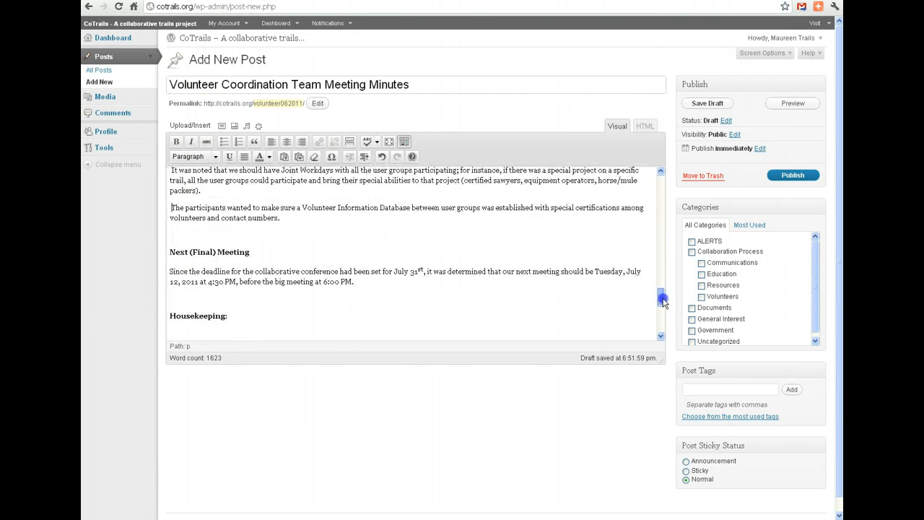
drag(663, 246, 662, 179)
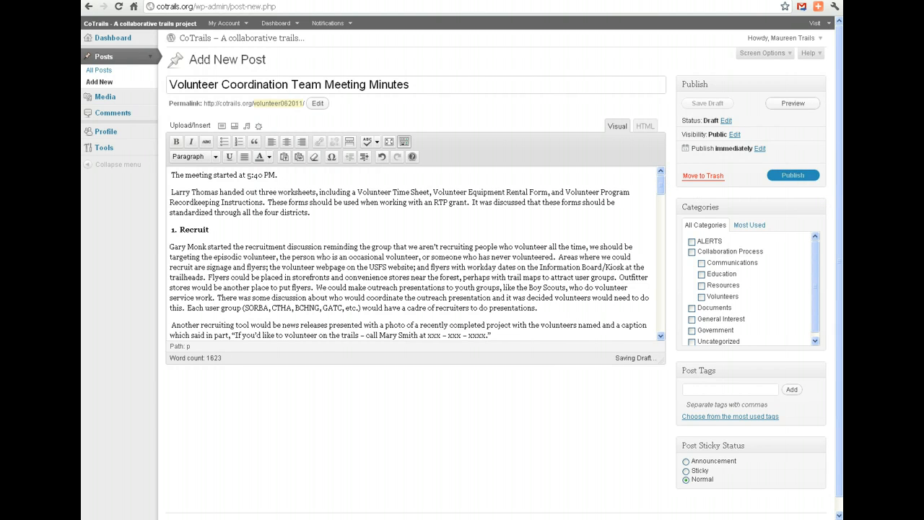
Assign the post to the Volunteers category and enter "minutes" as a post tag.
scroll(840, 202, down, 1)
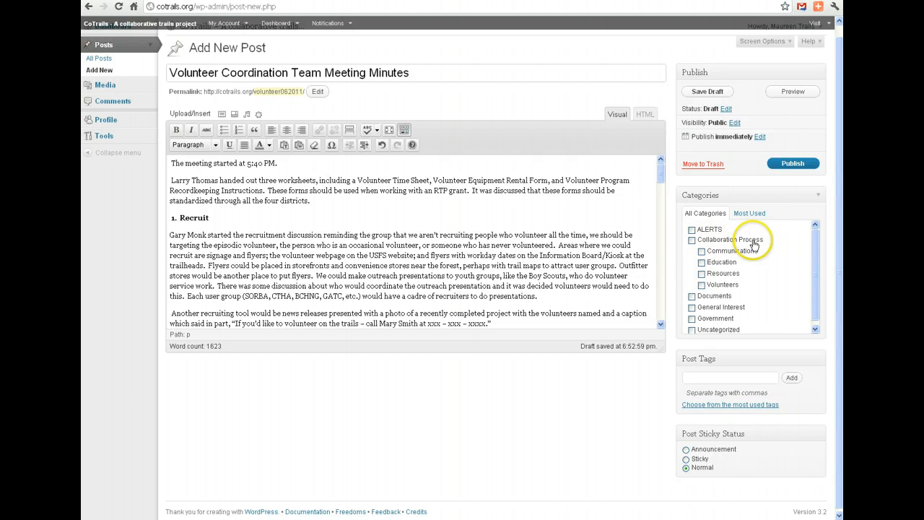
click(702, 285)
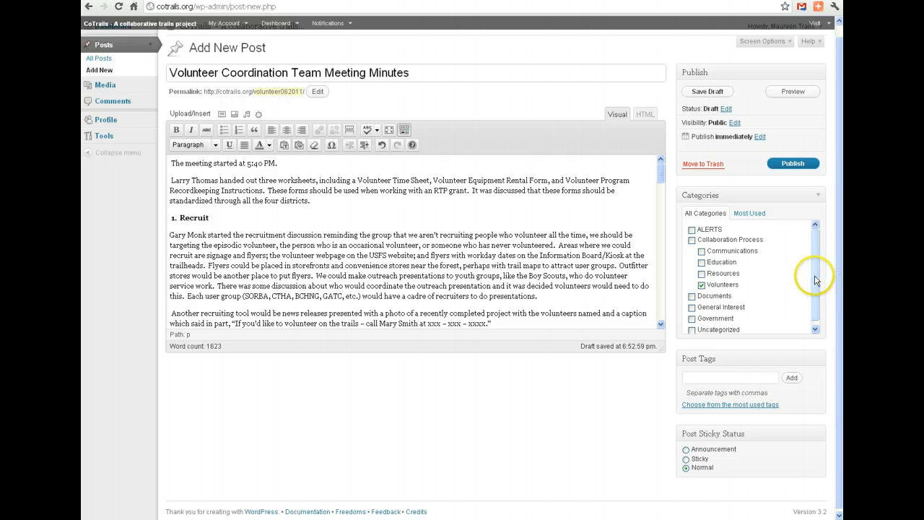
drag(815, 276, 814, 287)
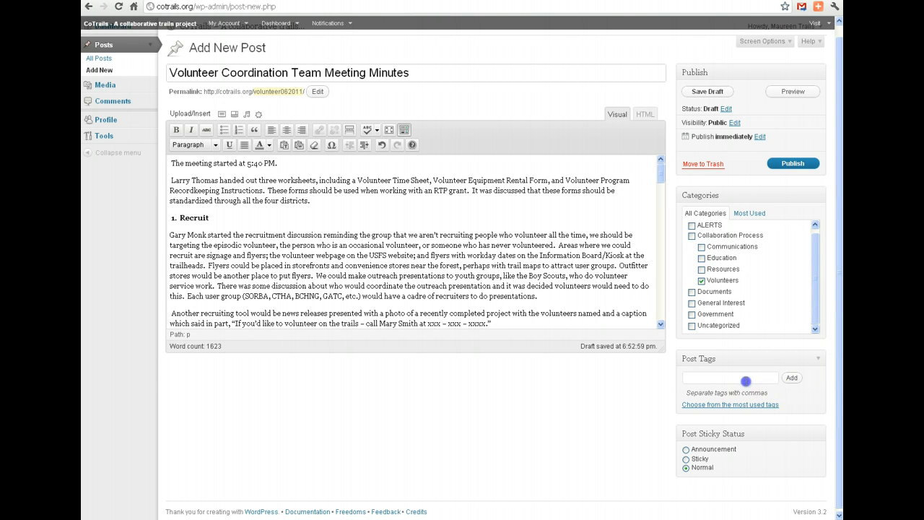
click(746, 378)
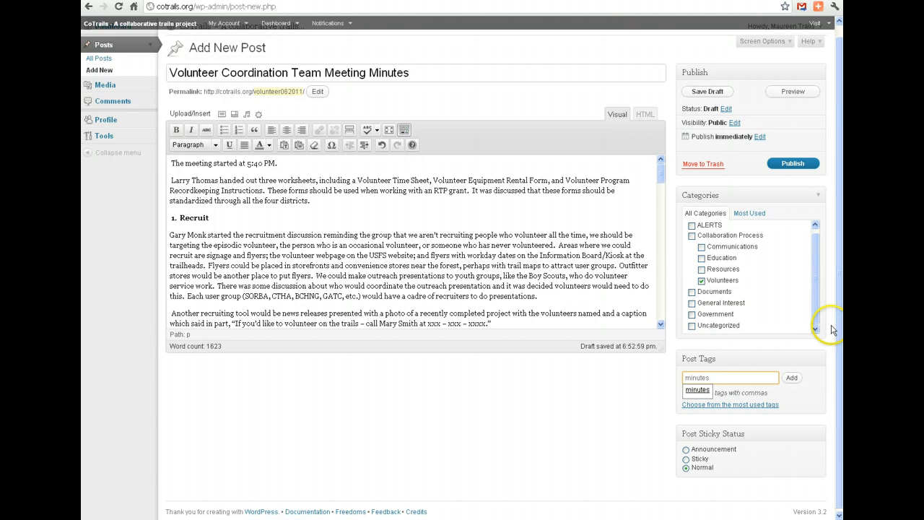
click(841, 278)
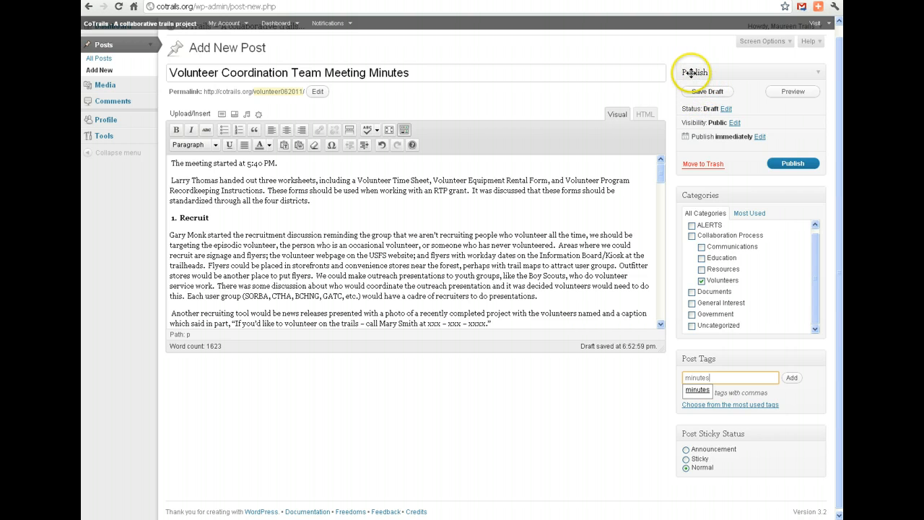
Save the post as a draft, check its preview from beginning to end, and close the preview.
click(707, 92)
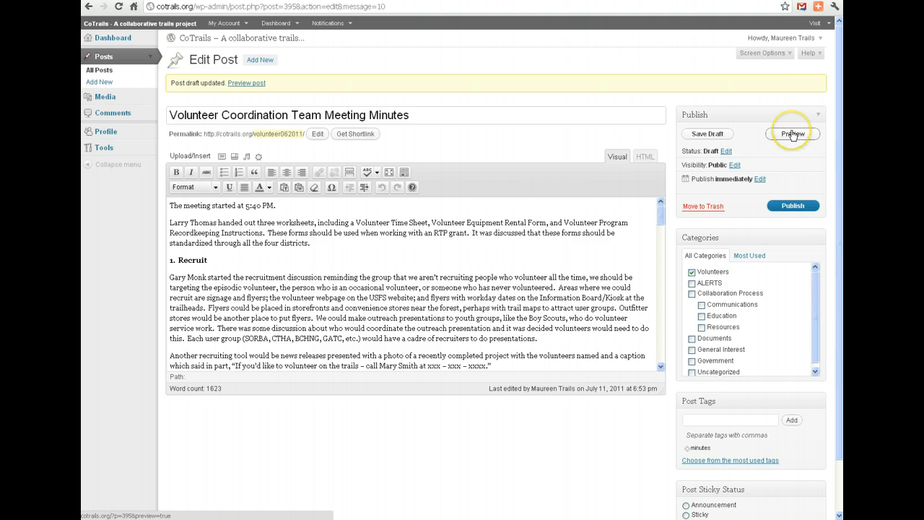
click(793, 134)
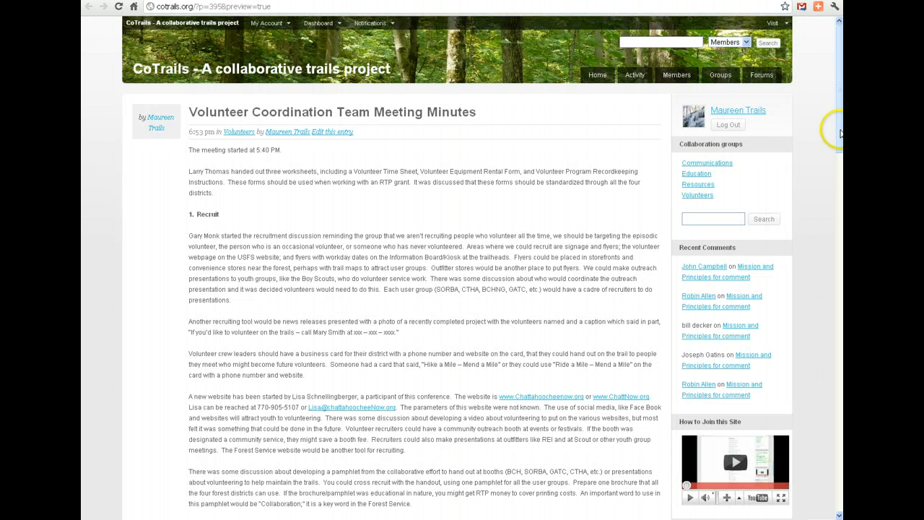
drag(842, 101, 825, 426)
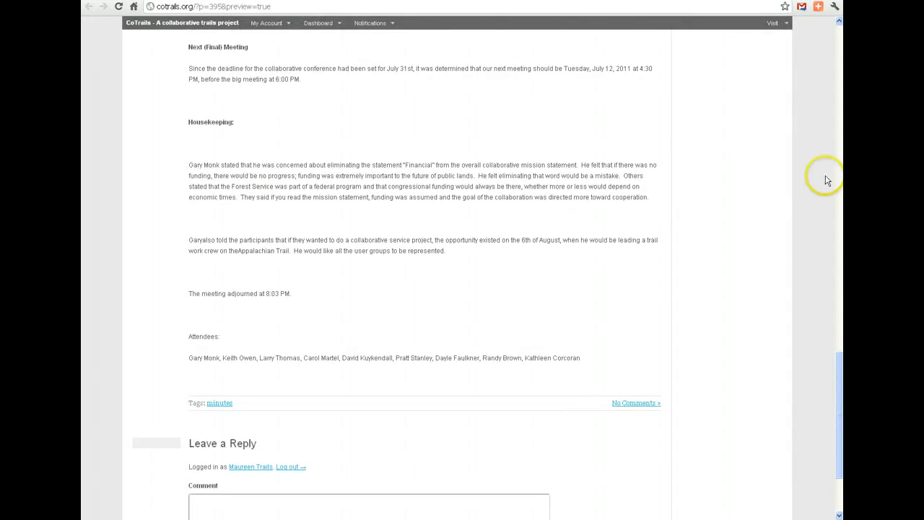
drag(839, 386, 839, 42)
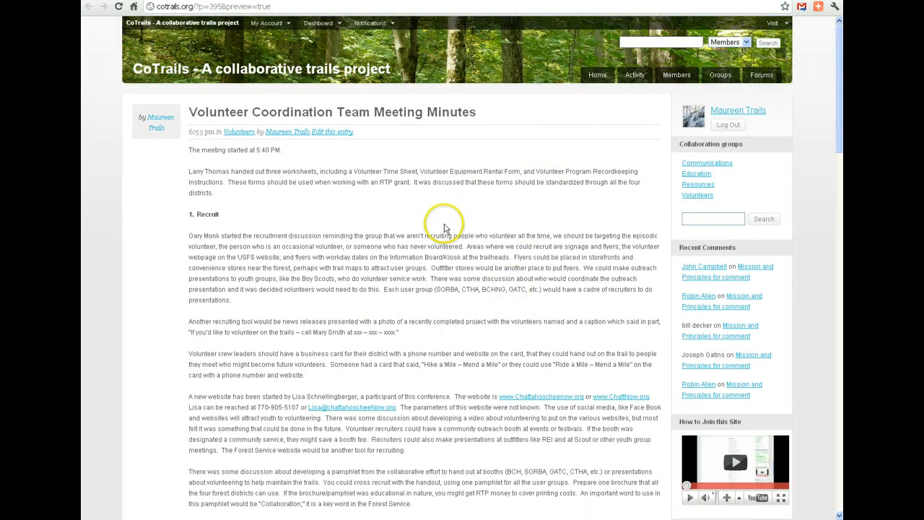
mouse_move(834, 97)
mouse_down()
mouse_move(837, 204)
mouse_move(838, 85)
mouse_up()
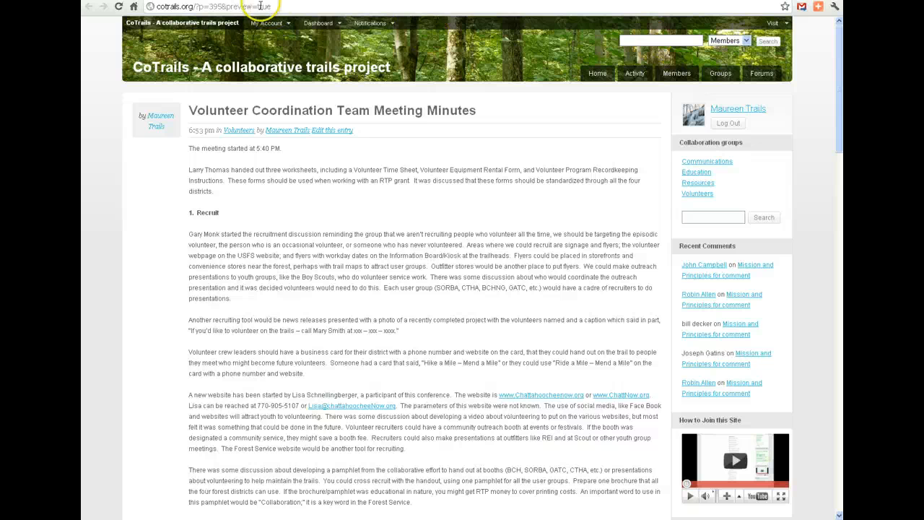
key(ctrl+w)
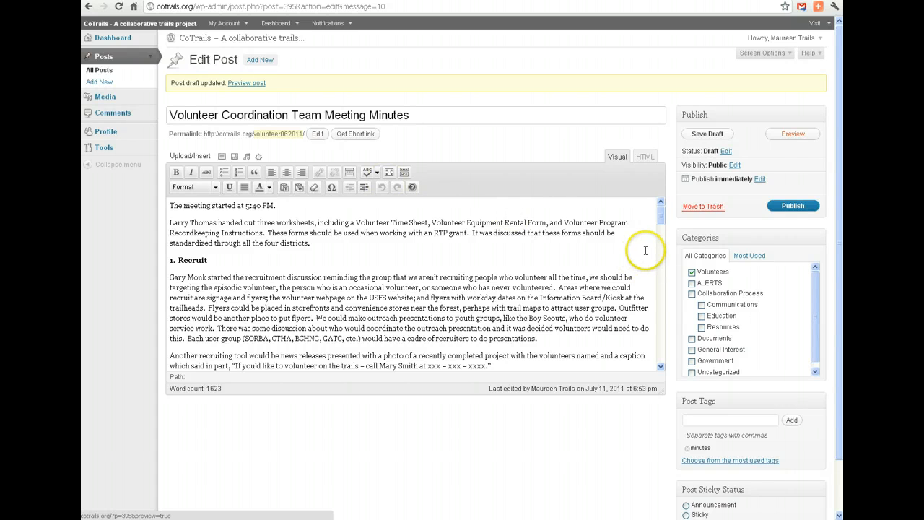
Insert a More tag on a new line after the first paragraph of the "1. Recruit" section.
drag(659, 221, 659, 221)
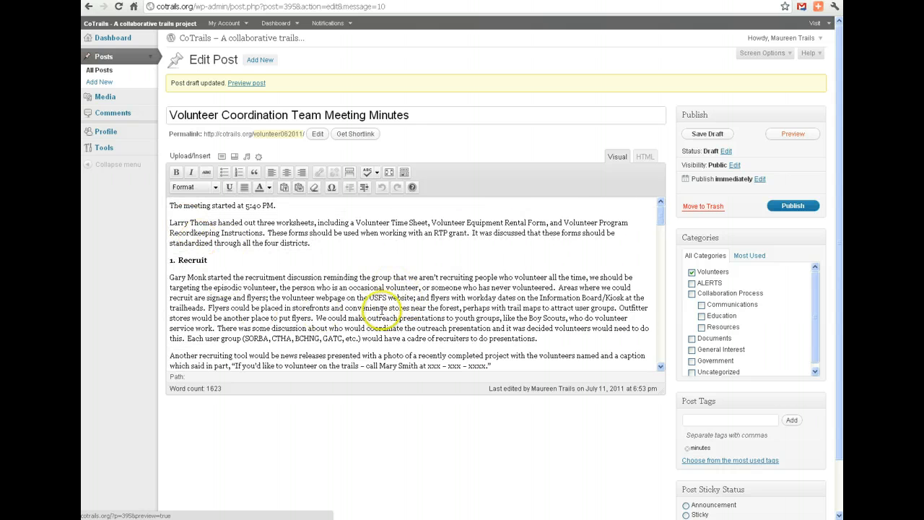
click(660, 219)
drag(660, 219, 660, 229)
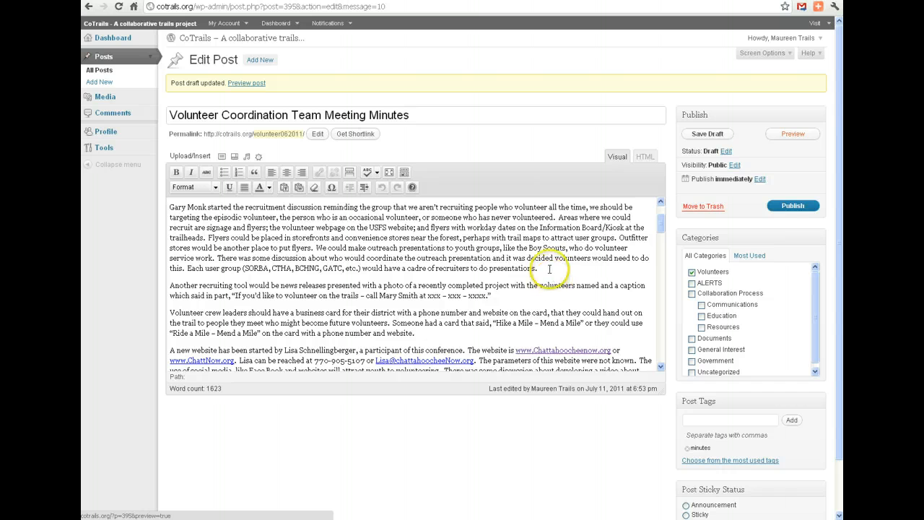
key(Return)
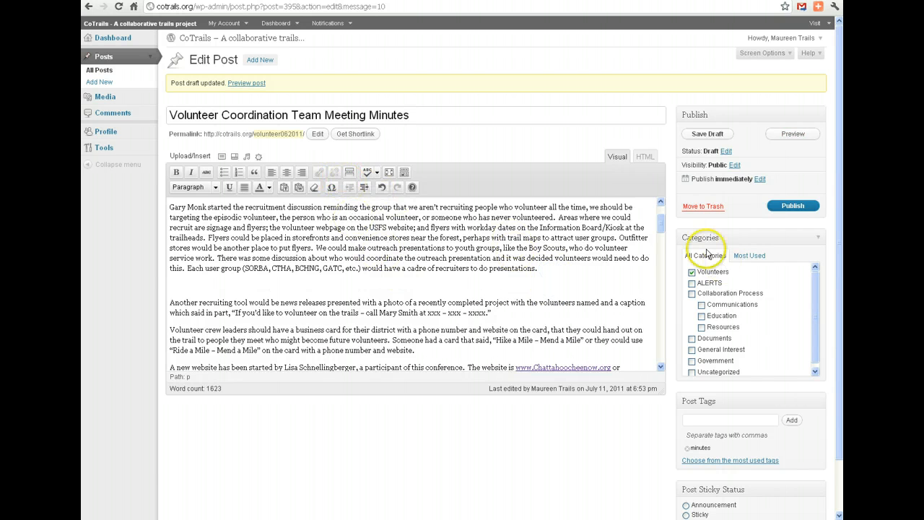
drag(657, 230, 659, 218)
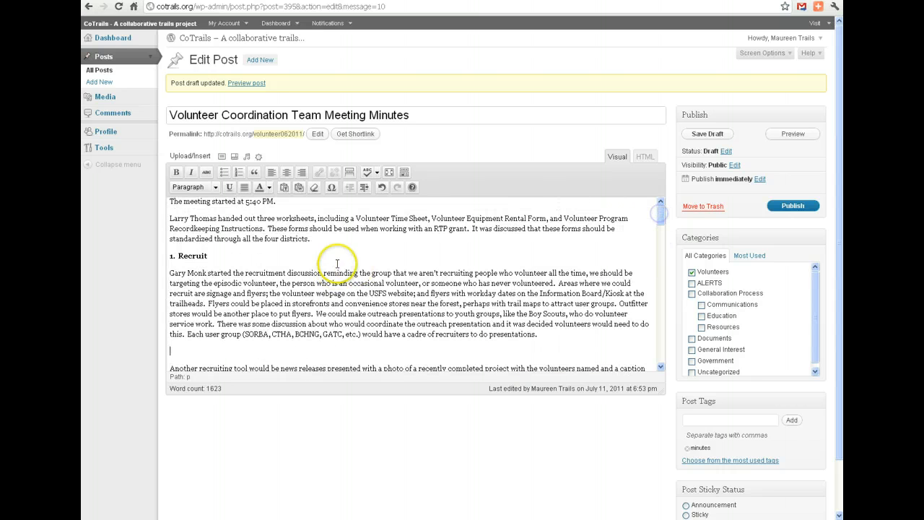
click(348, 173)
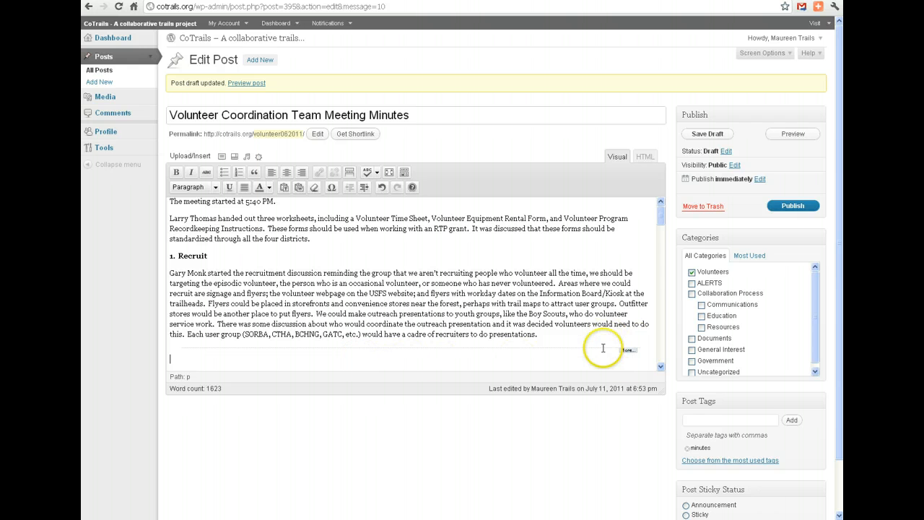
Delete the extra blank lines around the "Next (Final) Meeting" and "Housekeeping:" sections and add the missing spaces in the collaborative service project paragraph.
drag(660, 215, 658, 233)
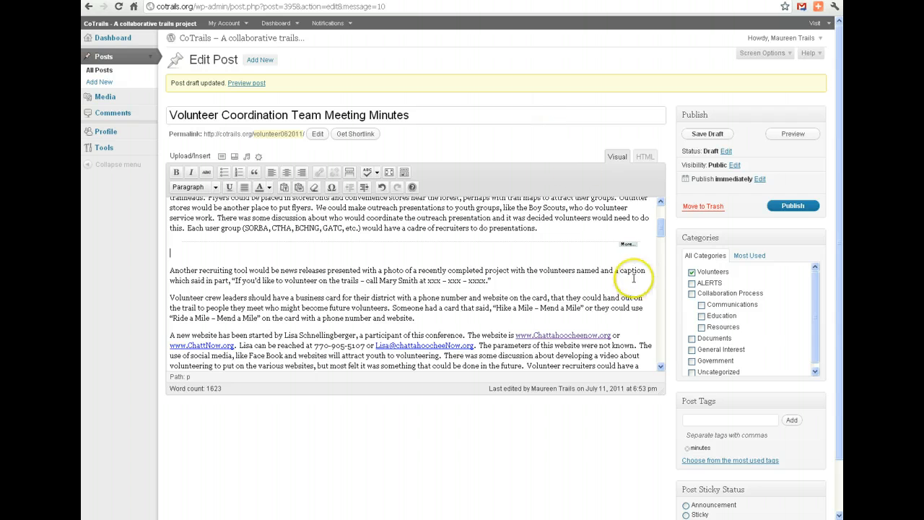
drag(661, 229, 659, 341)
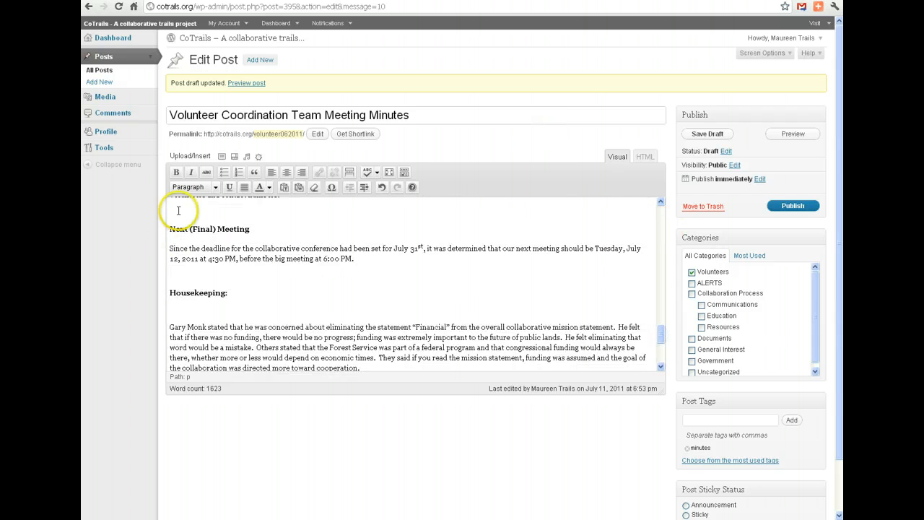
key(BackSpace)
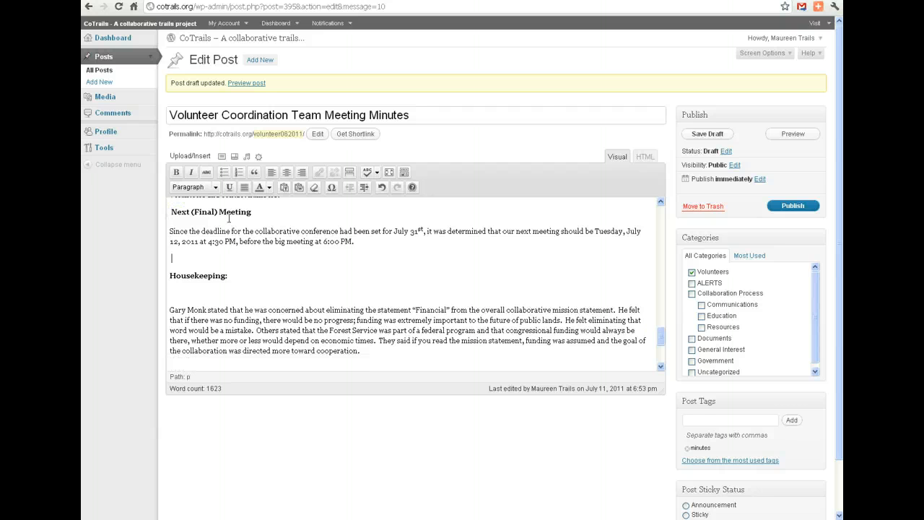
key(BackSpace)
key(BackSpace)
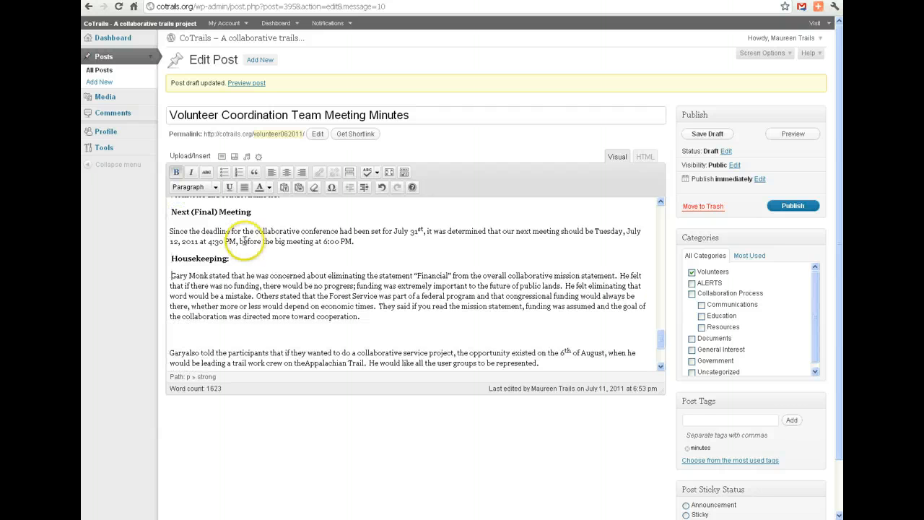
click(173, 337)
key(Delete)
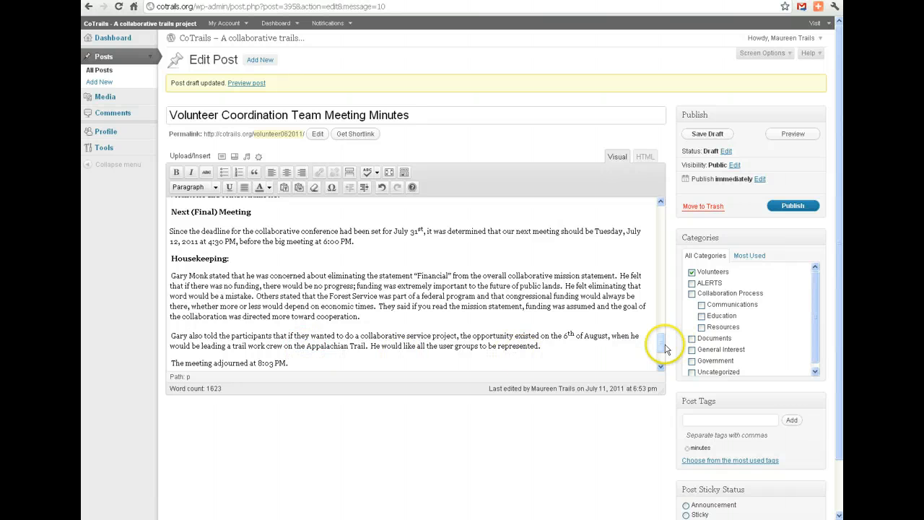
Delete the blank lines above "Attendees:" and above the "4. Coordinate" heading.
drag(662, 344, 664, 350)
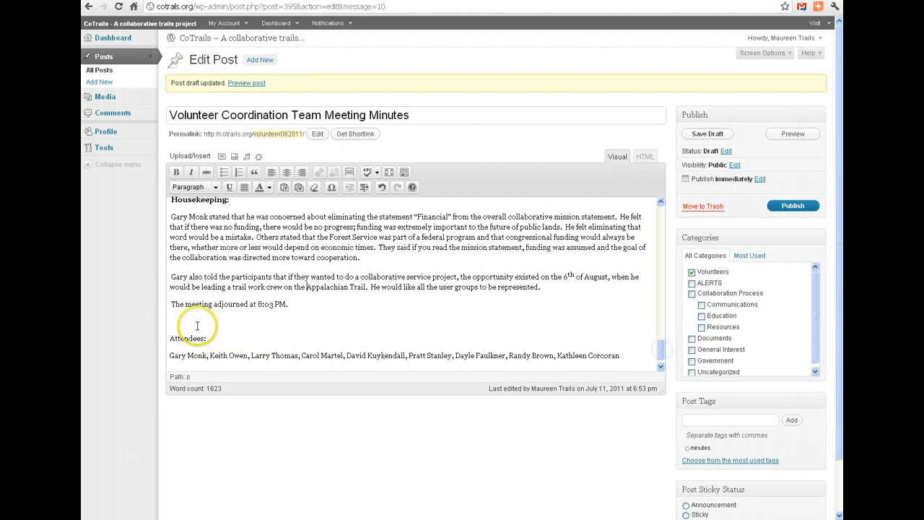
click(171, 320)
key(BackSpace)
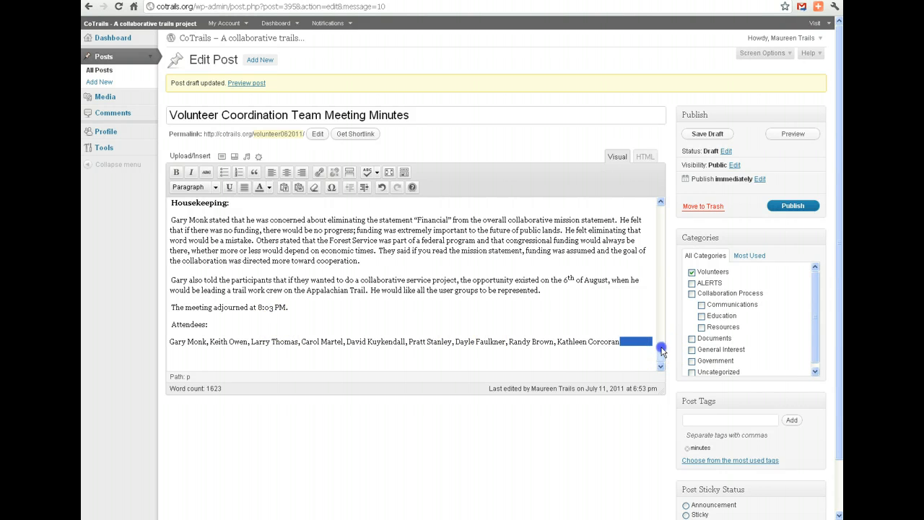
drag(661, 352, 663, 299)
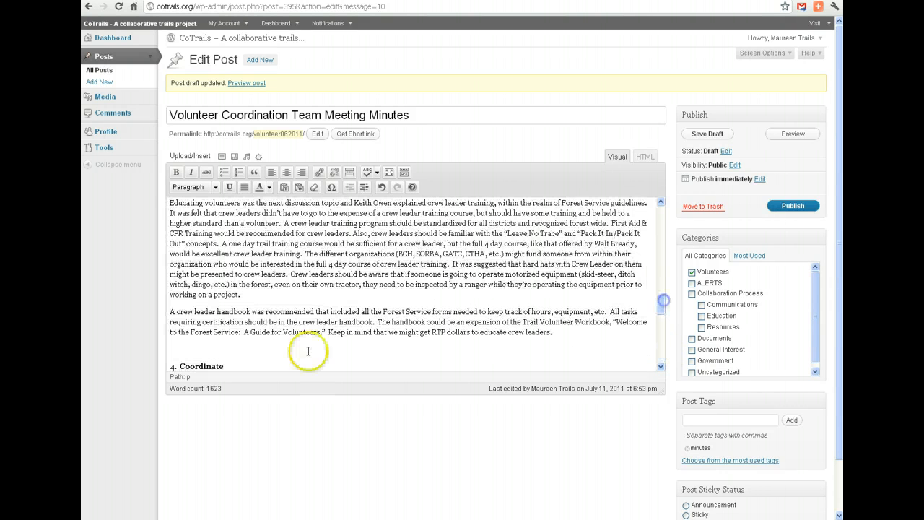
click(203, 345)
key(Delete)
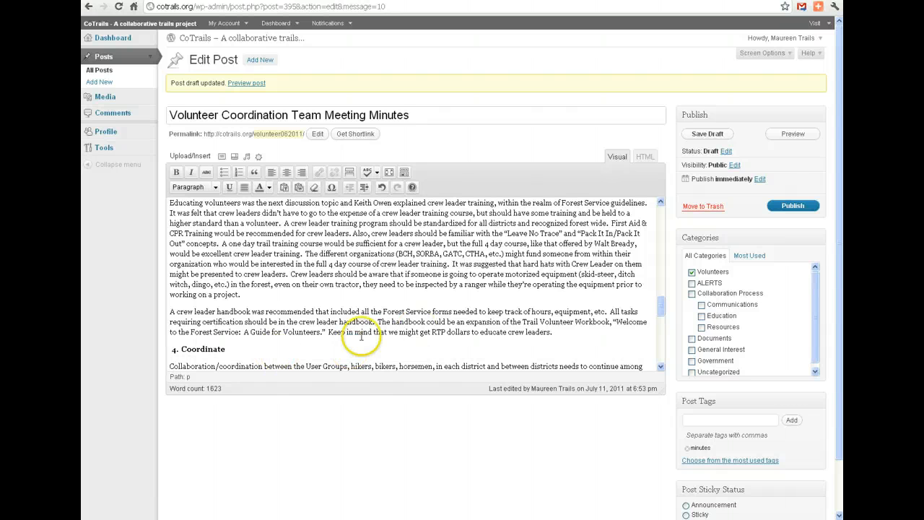
Show the publish date settings and publish the post immediately.
drag(655, 307, 672, 200)
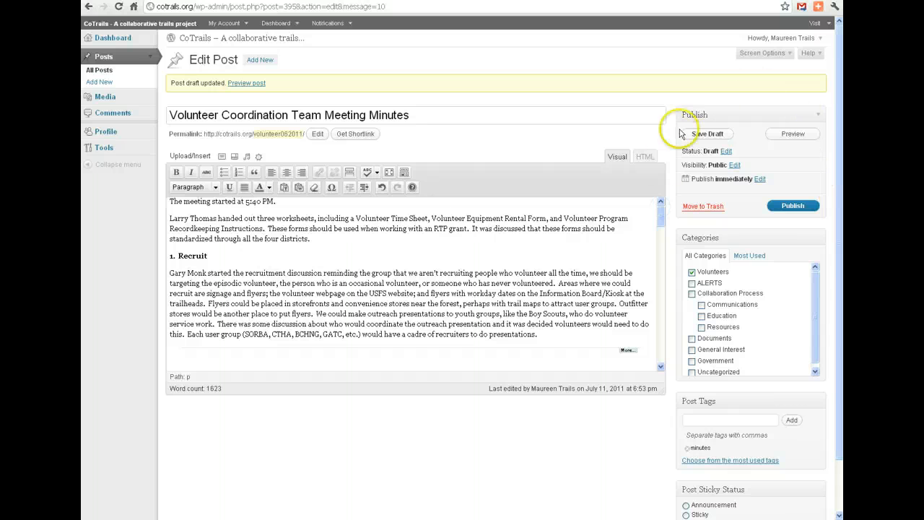
click(789, 209)
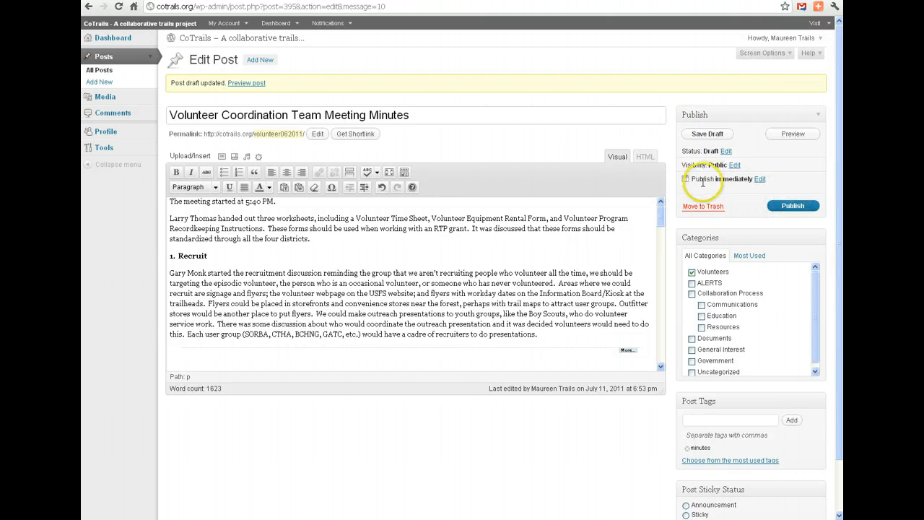
click(760, 179)
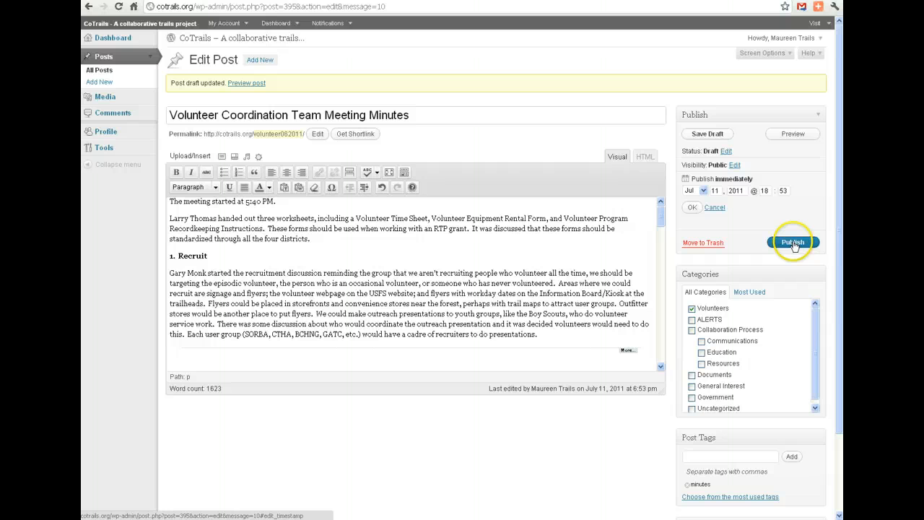
click(793, 243)
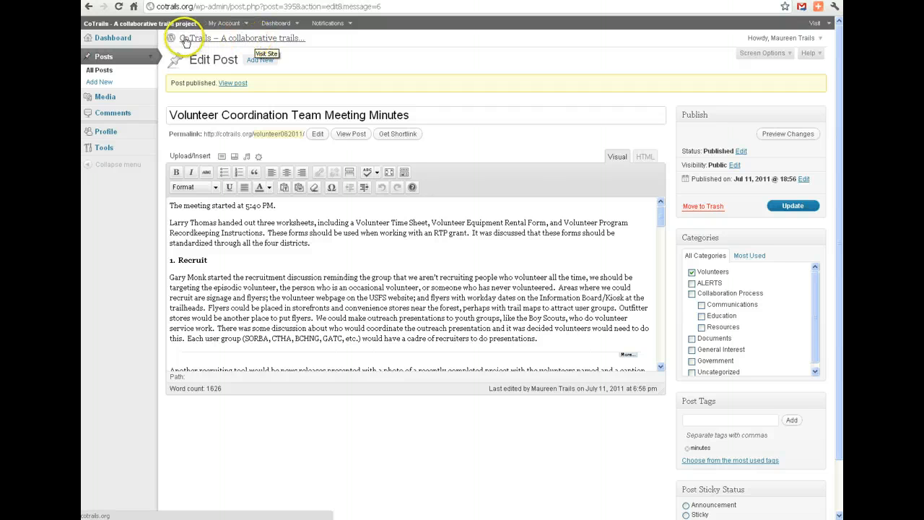
Visit the site's home page and open the full published minutes entry to review it from beginning to end.
click(271, 42)
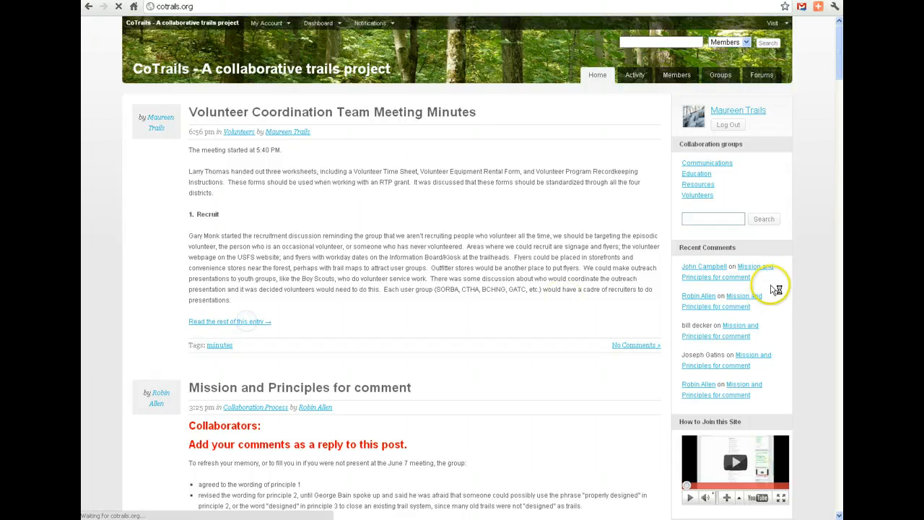
drag(838, 180, 835, 439)
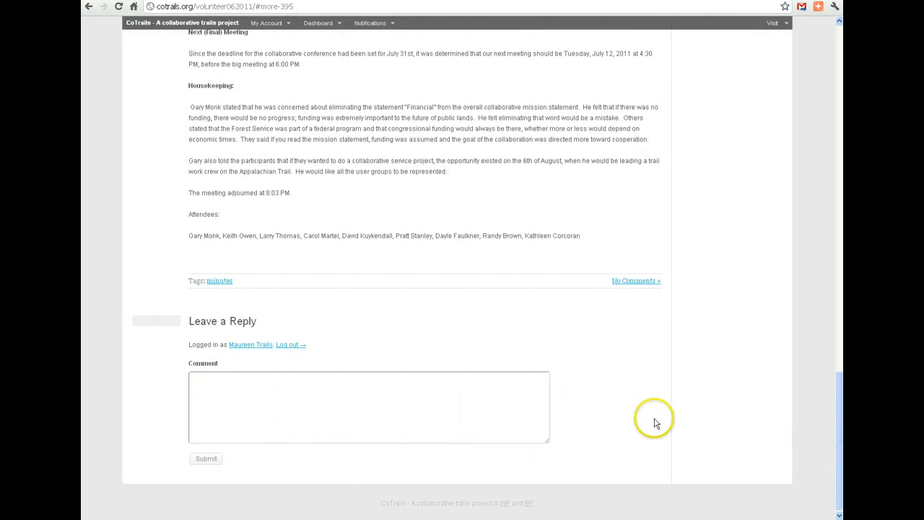
drag(837, 423, 838, 73)
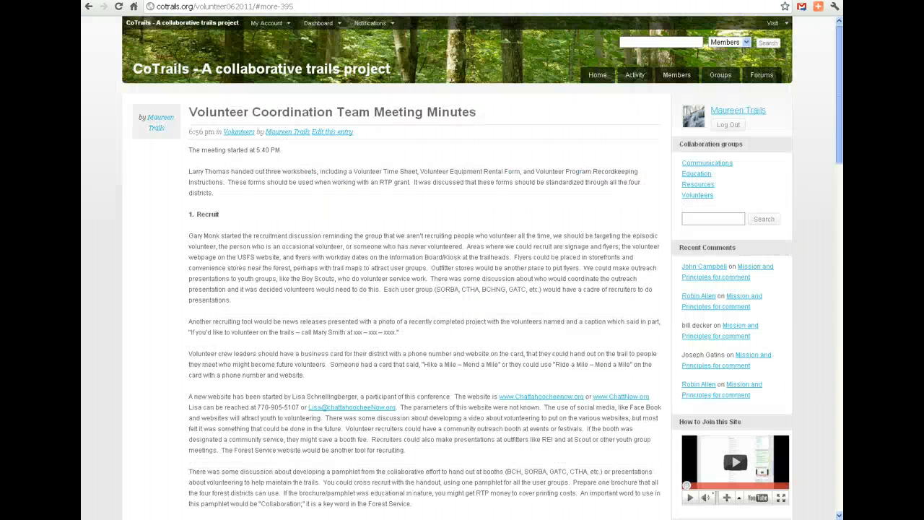